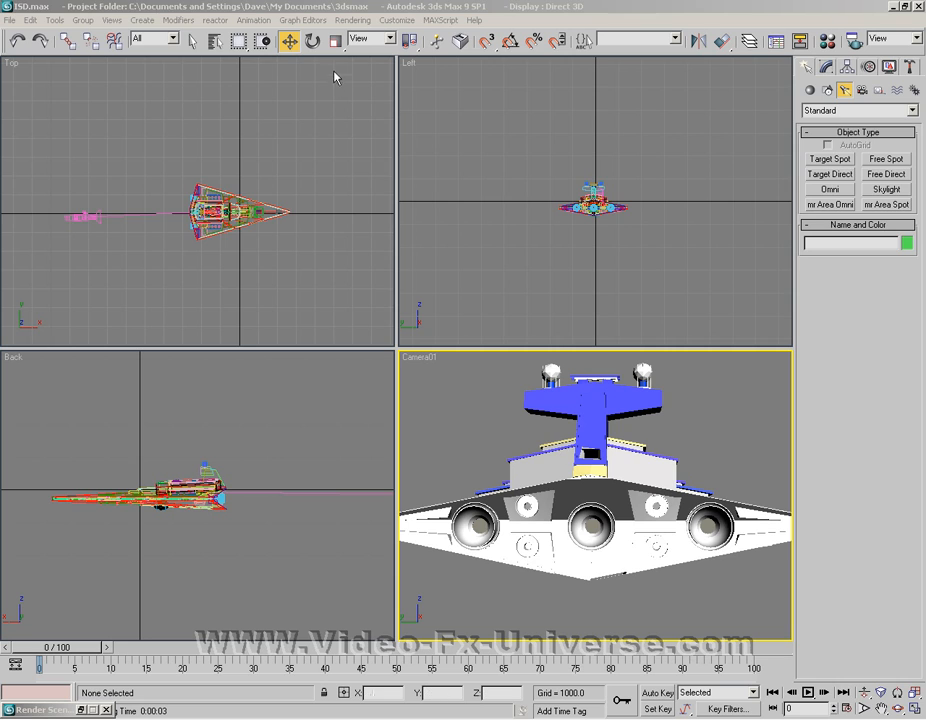
Render the Camera01 view at 800x600 to examine the ship's unlit engines, and close the render windows.
click(352, 20)
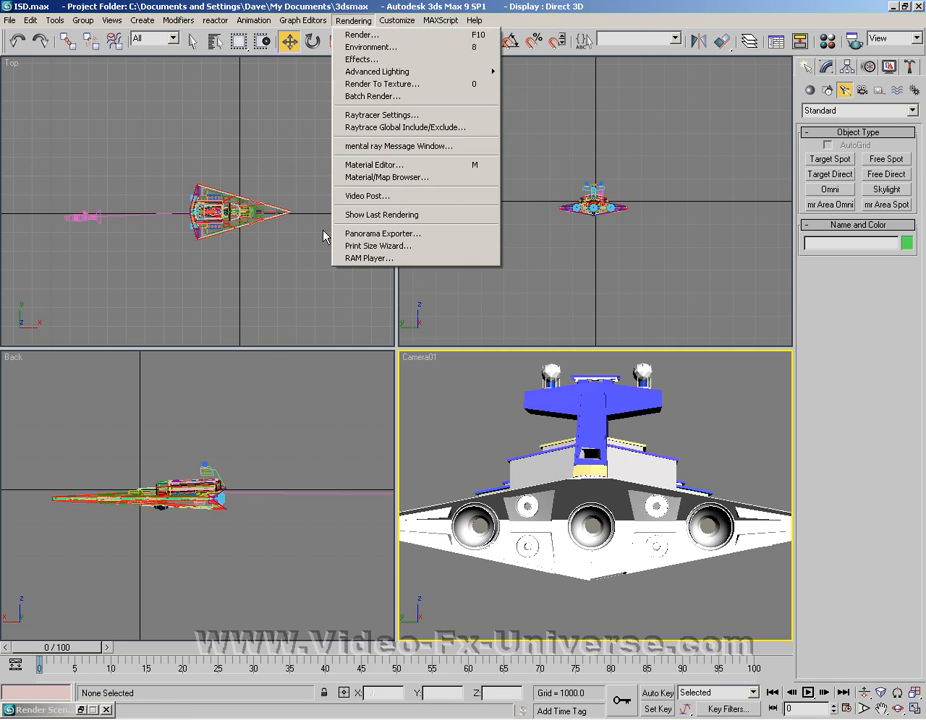
click(82, 709)
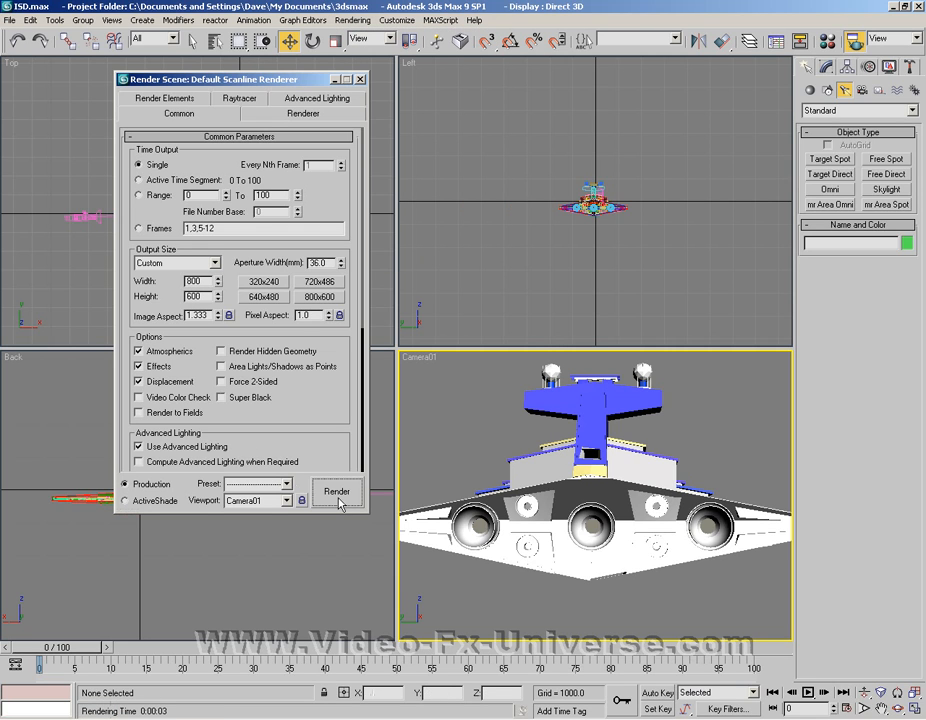
click(337, 491)
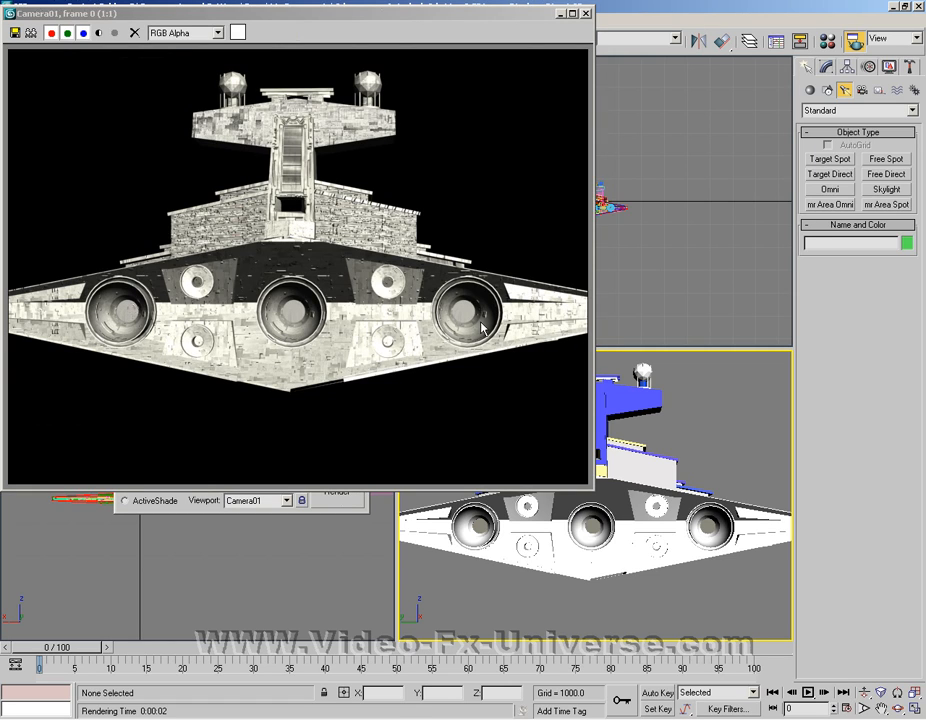
click(588, 14)
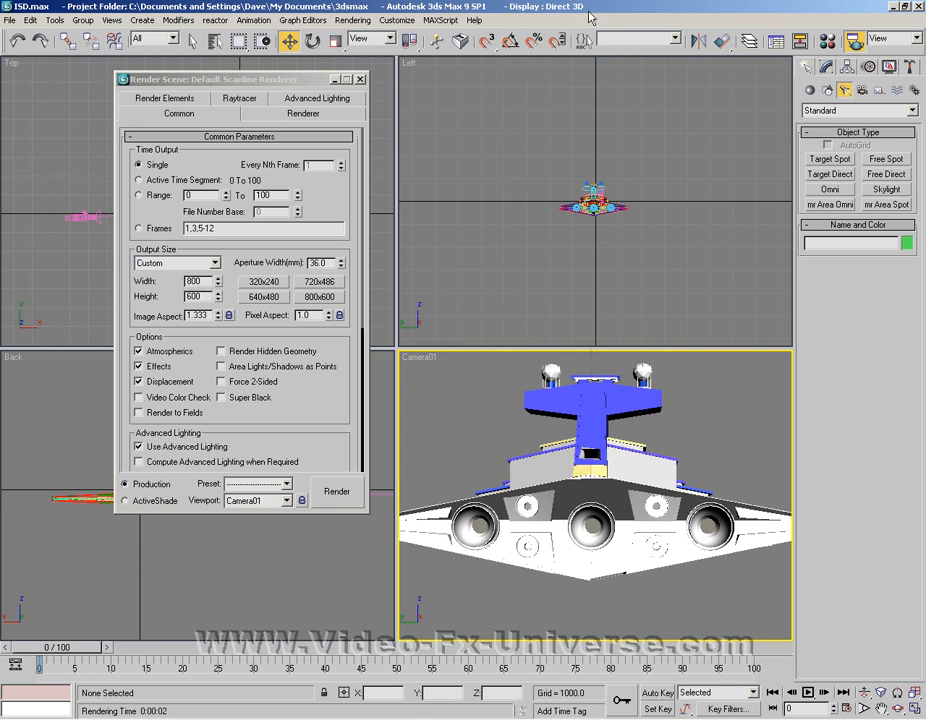
click(358, 80)
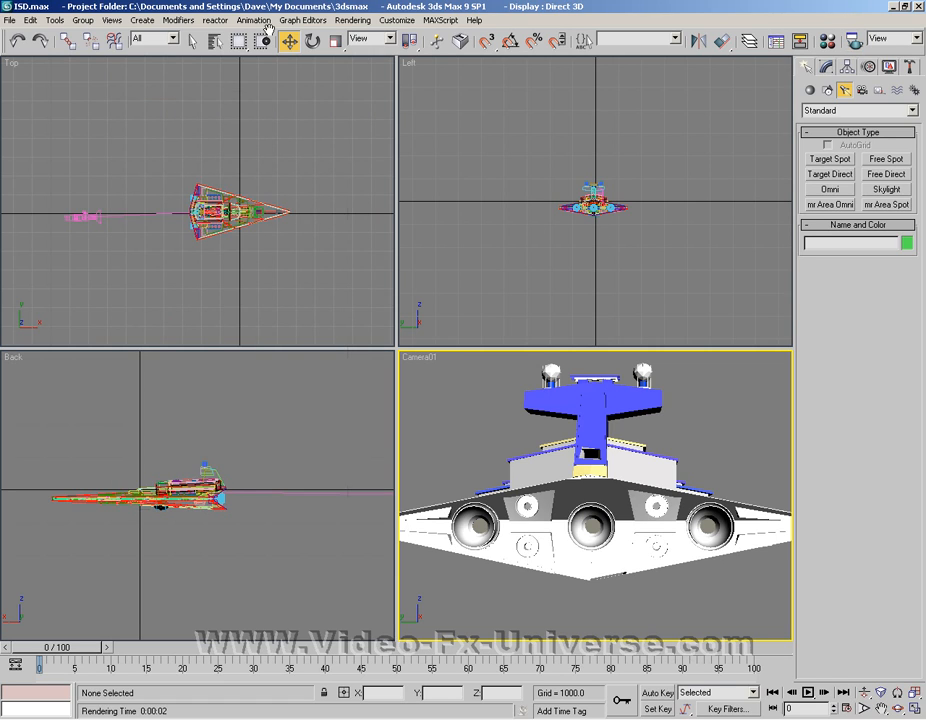
Create a standard Omni light at the stern of the ship in the Top view.
click(142, 20)
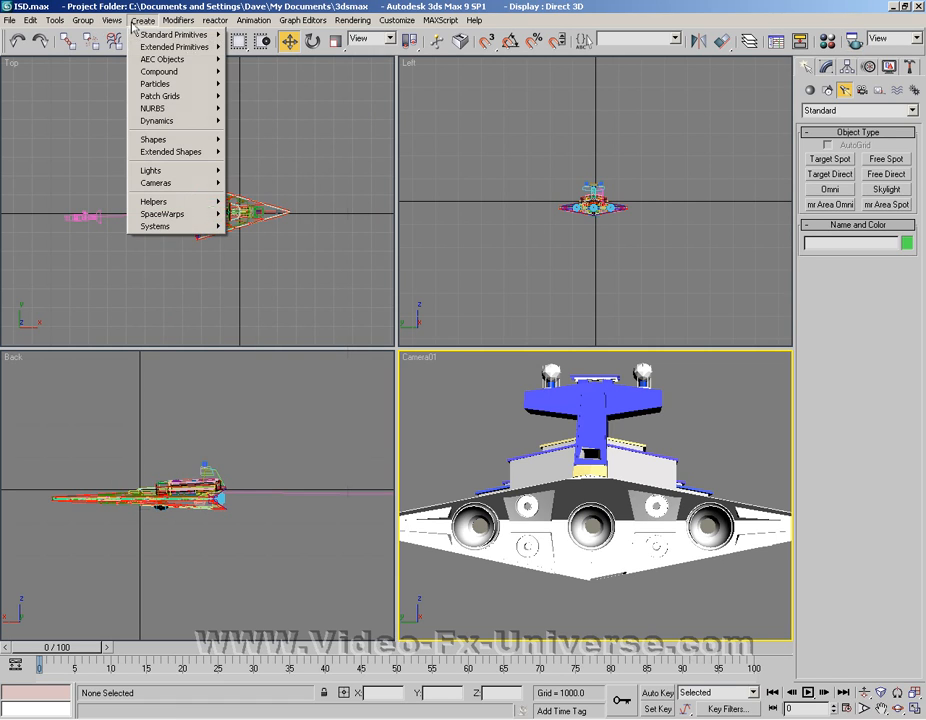
mouse_move(143, 171)
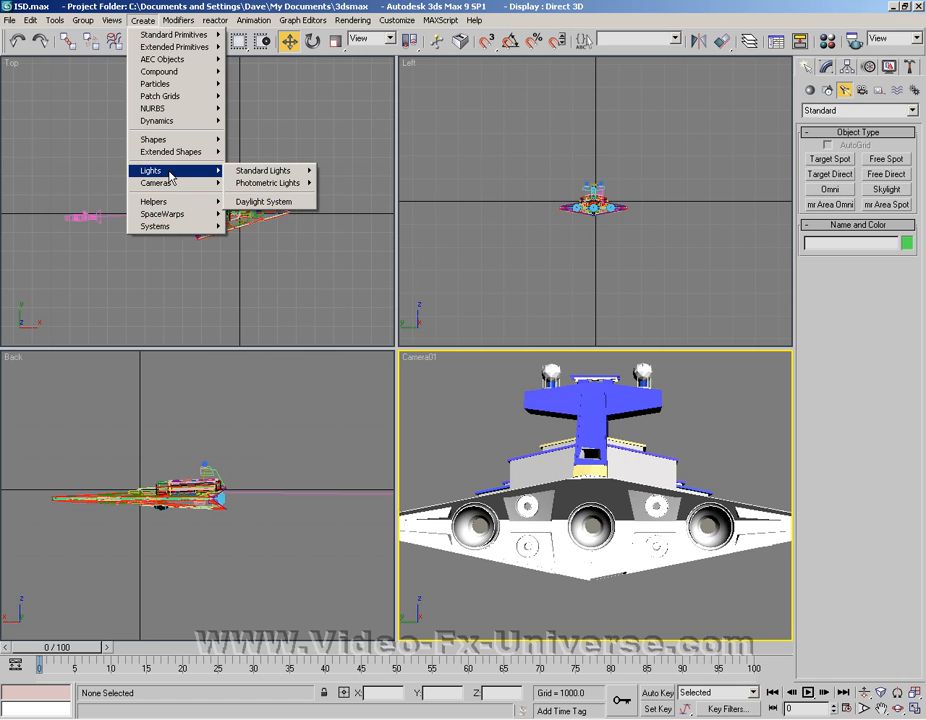
mouse_move(250, 177)
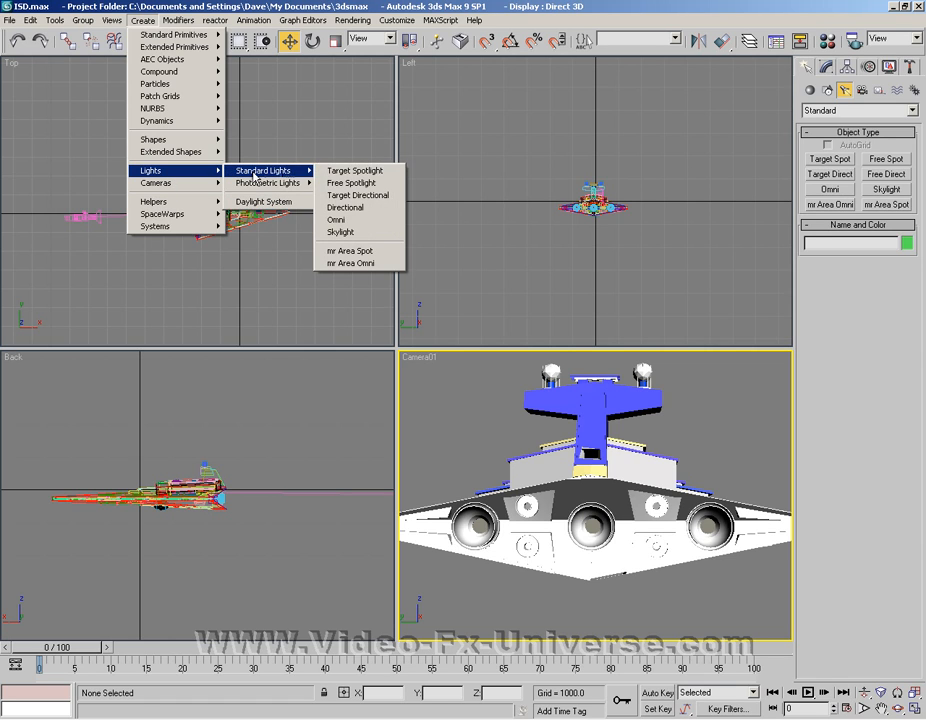
click(365, 221)
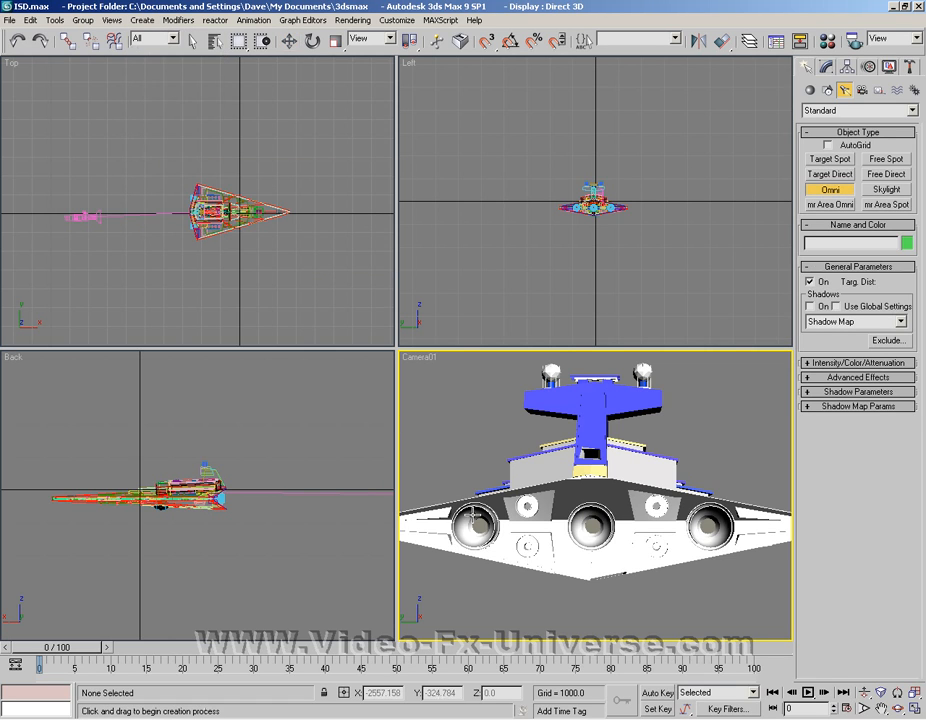
click(189, 199)
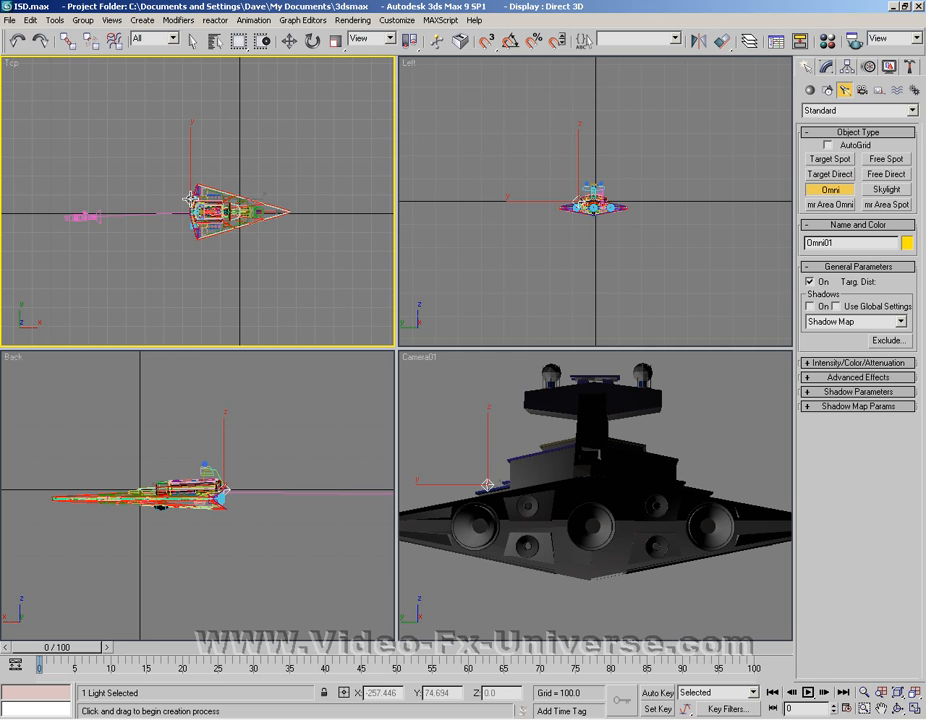
Move the omni light in the Camera01 view onto the left engine nozzle, to about Y 81, Z -26.
click(288, 40)
click(482, 409)
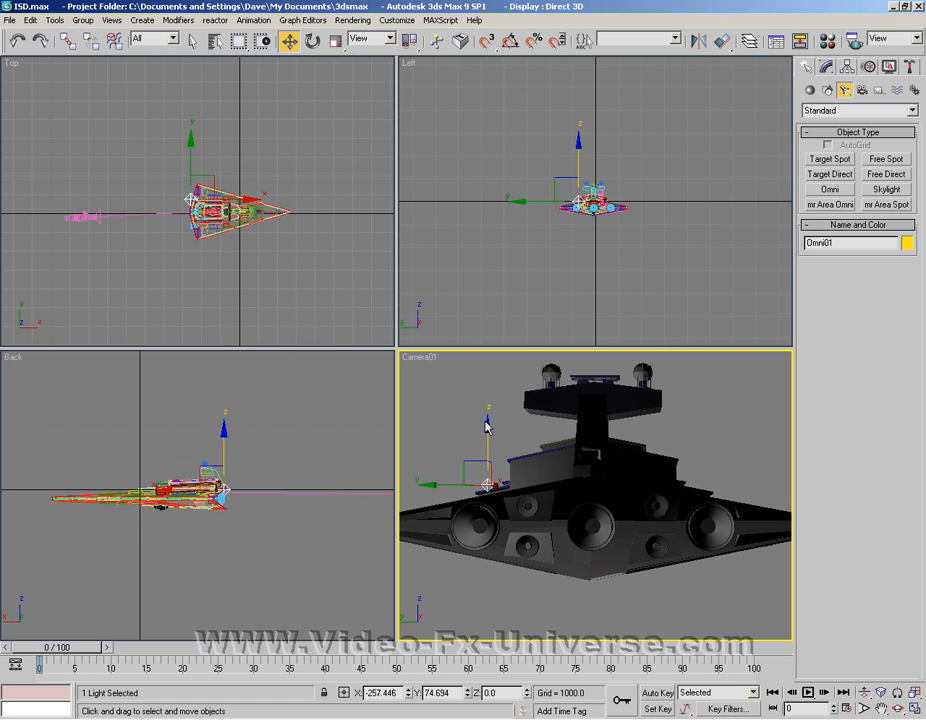
drag(487, 425, 484, 448)
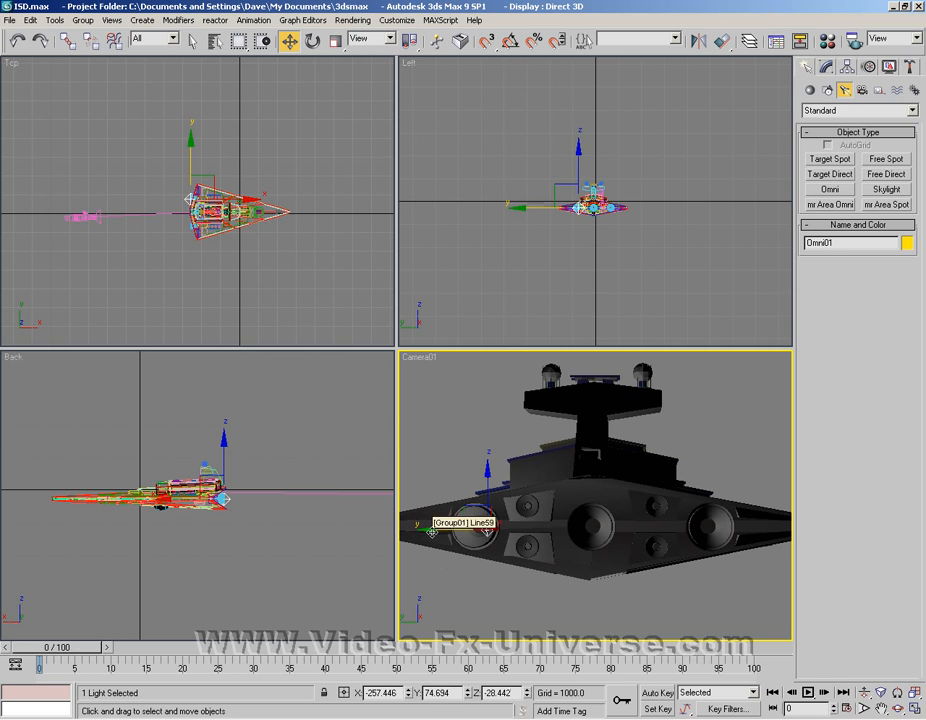
drag(430, 531, 420, 532)
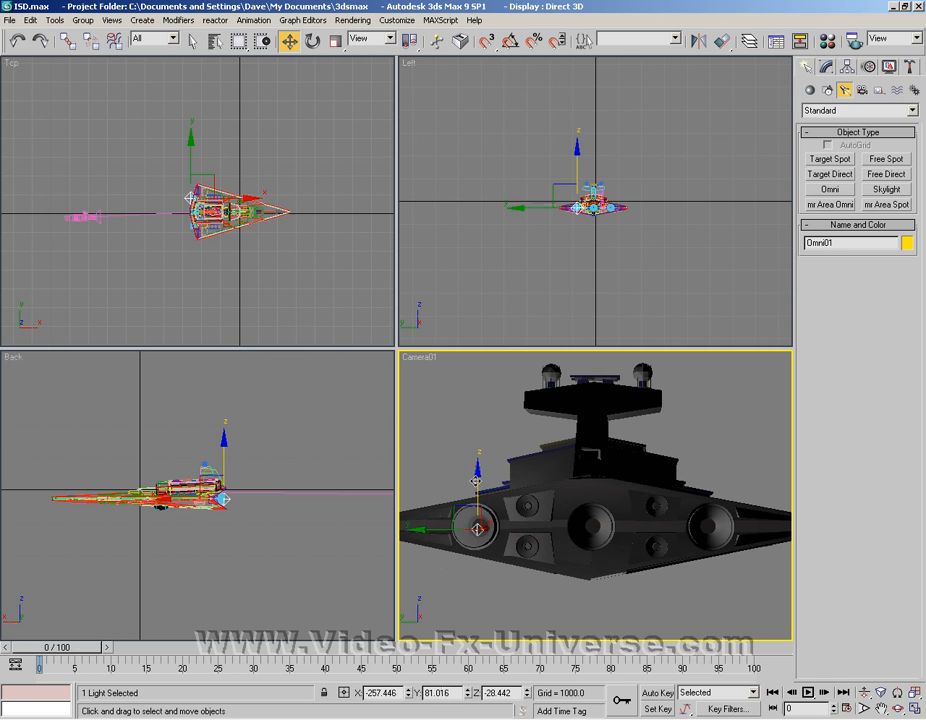
drag(477, 480, 476, 474)
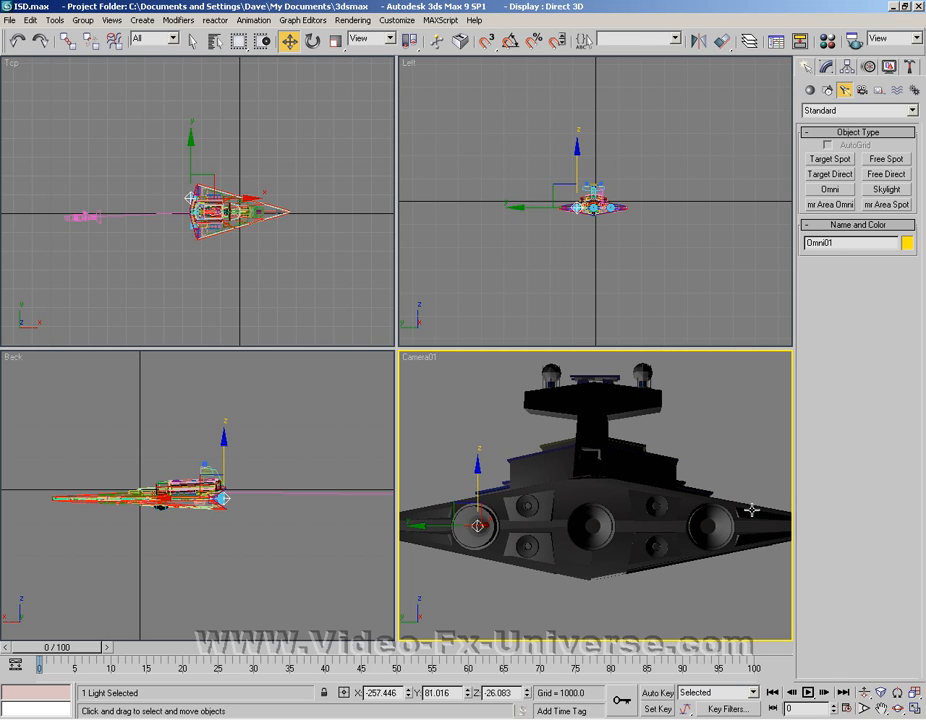
Centre the omni light horizontally on the left engine nozzle in the Left view, at about Y 83.6.
click(869, 694)
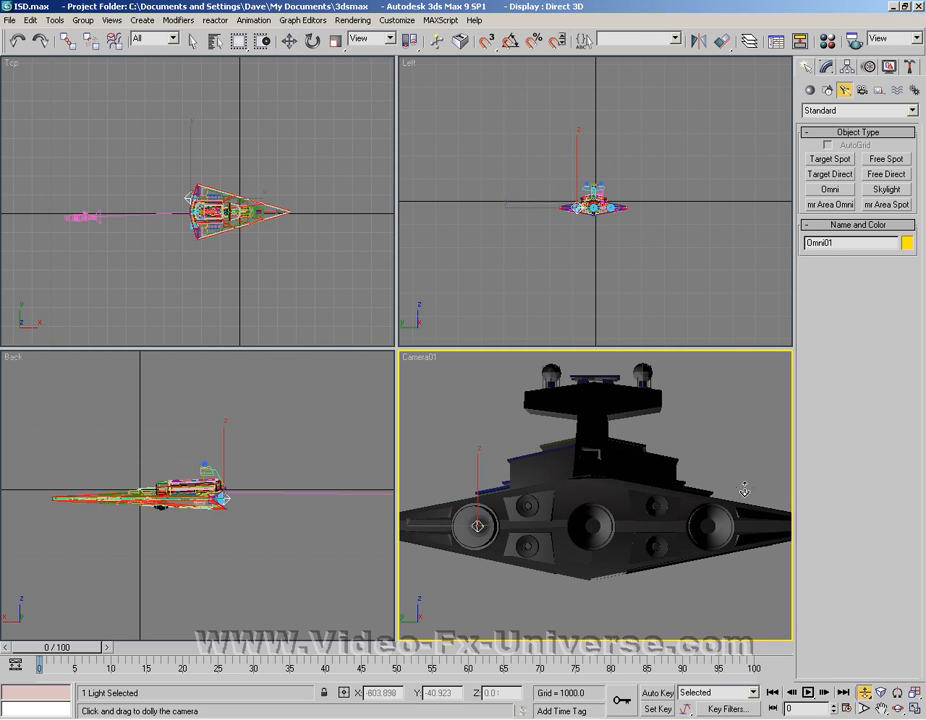
click(583, 231)
drag(583, 231, 583, 90)
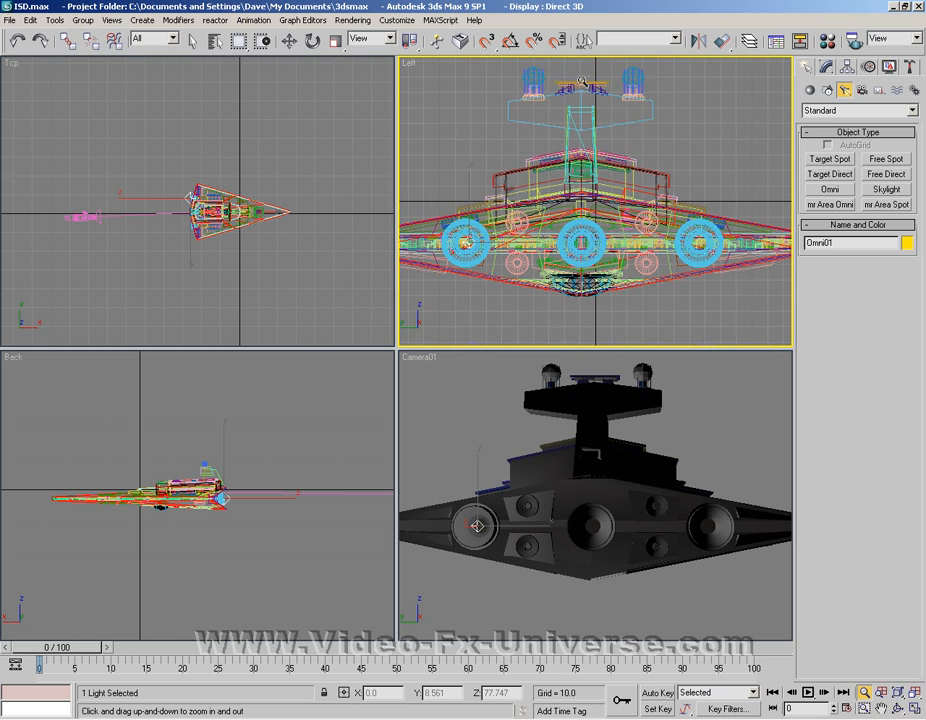
click(289, 41)
drag(467, 241, 521, 241)
Move the omni light forward into the engine nozzle in the Back view, to about X -241, and check its placement in the Top view.
right_click(281, 447)
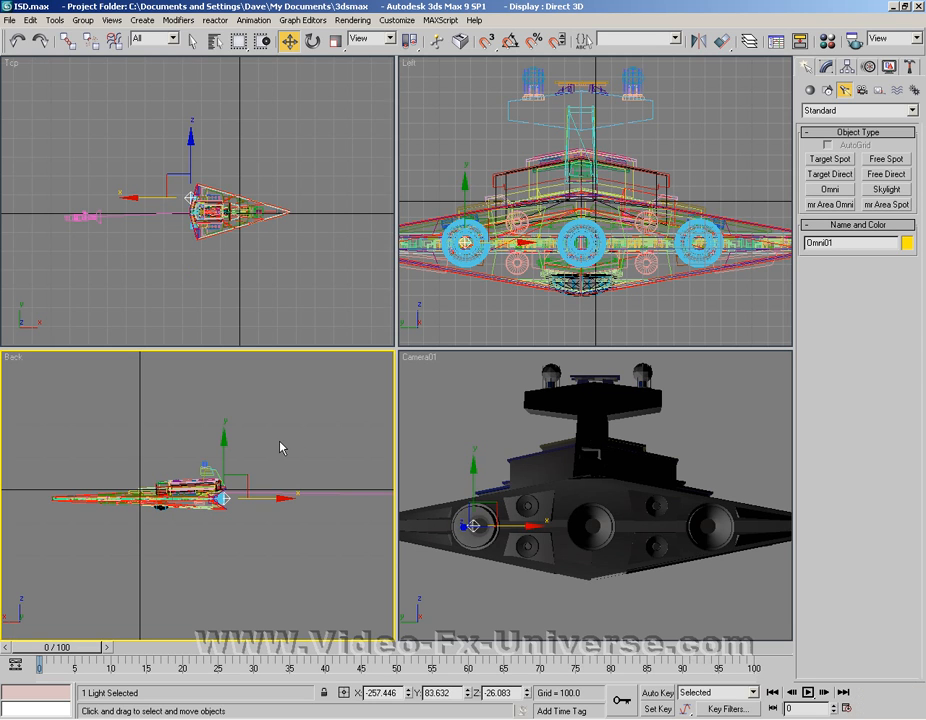
key(alt+z)
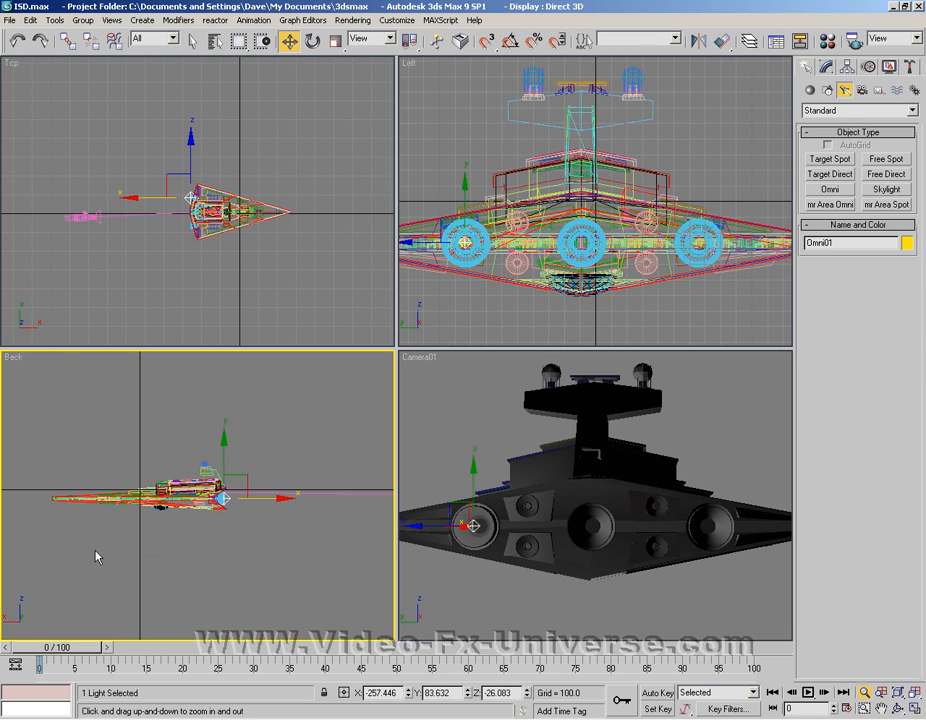
drag(199, 536, 145, 305)
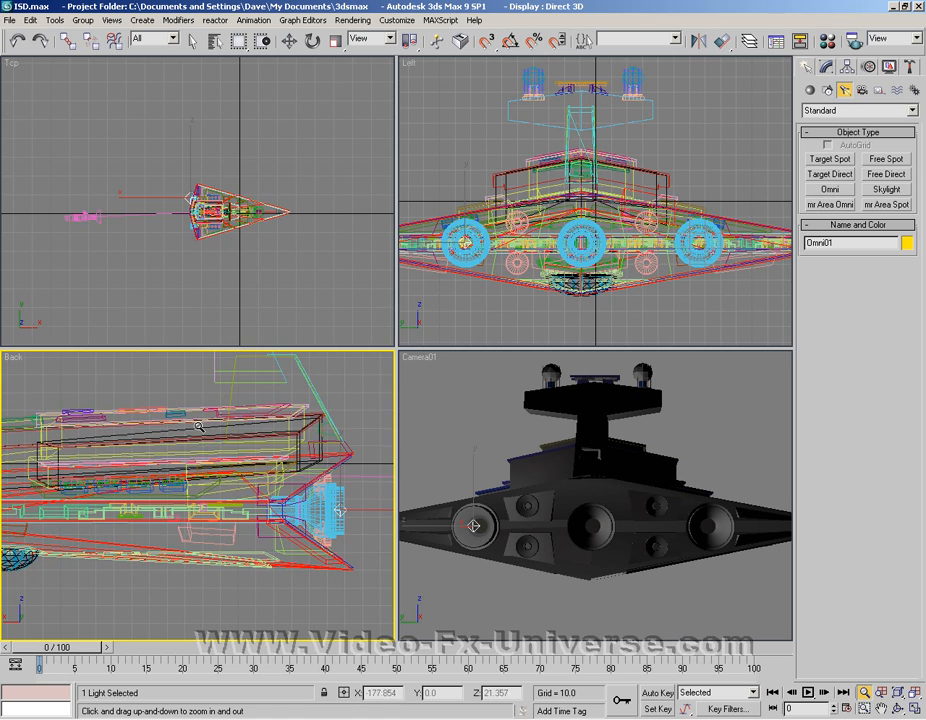
click(289, 41)
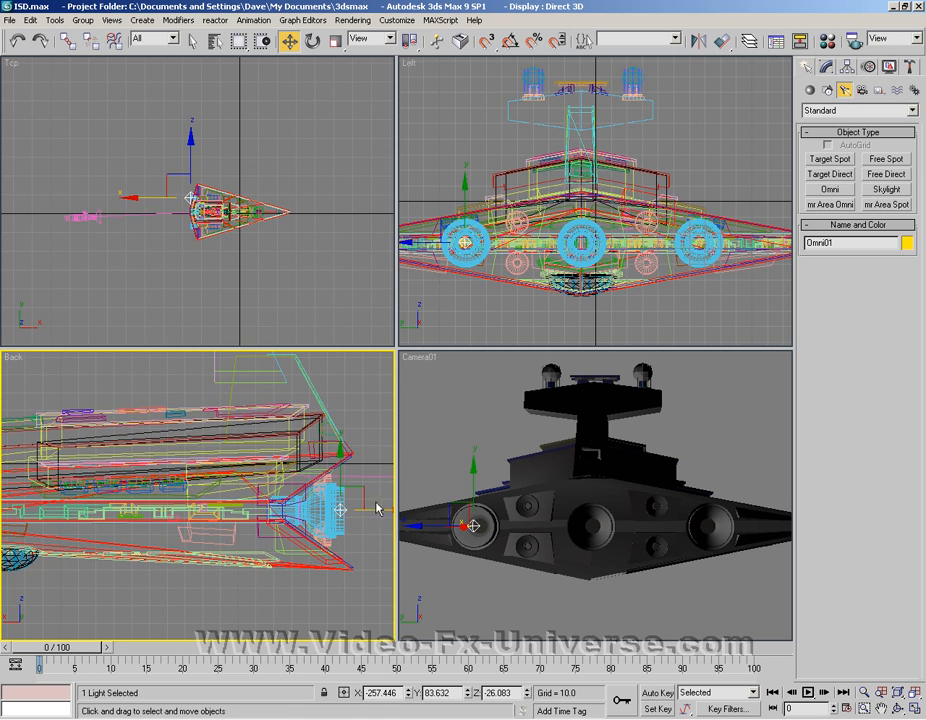
drag(376, 508, 347, 508)
click(197, 184)
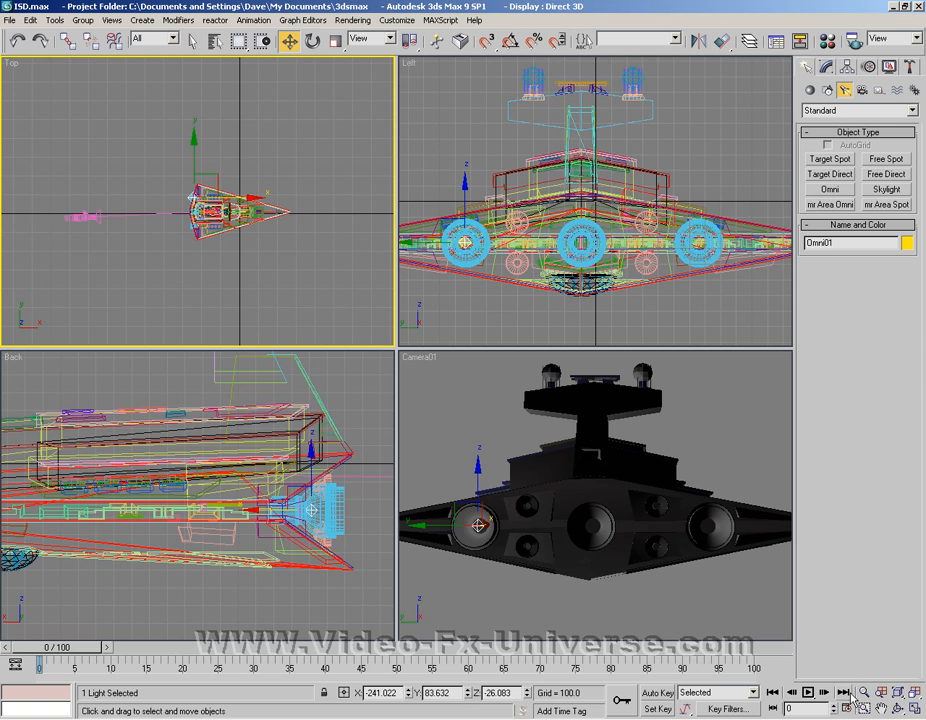
key(alt+z)
drag(197, 190, 208, 52)
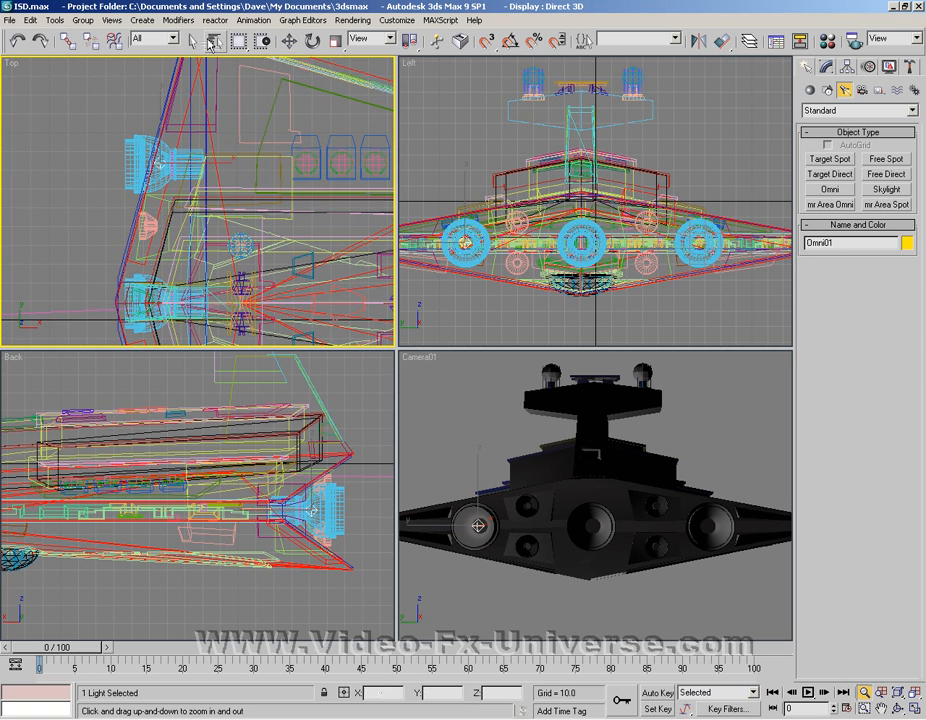
click(290, 43)
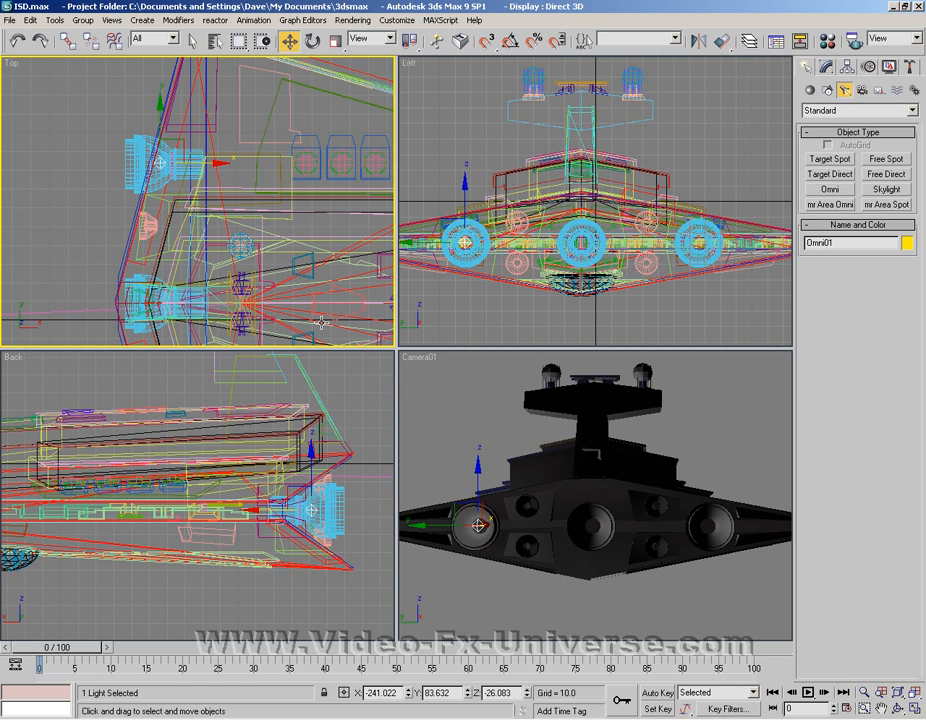
right_click(415, 385)
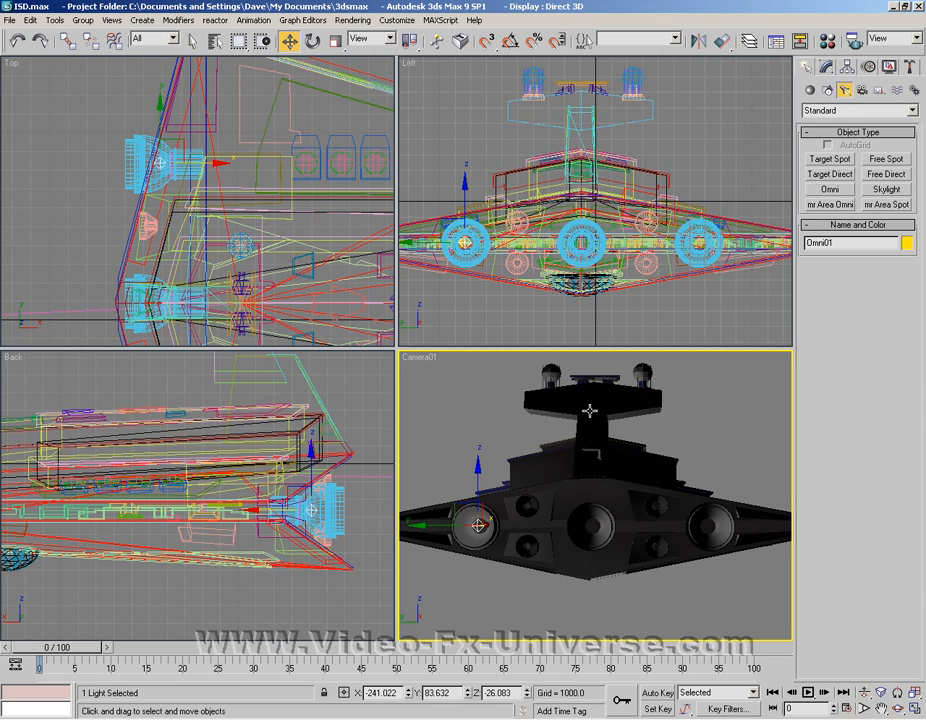
Exclude Group01 from both the illumination and the shadow casting of the omni light.
click(826, 68)
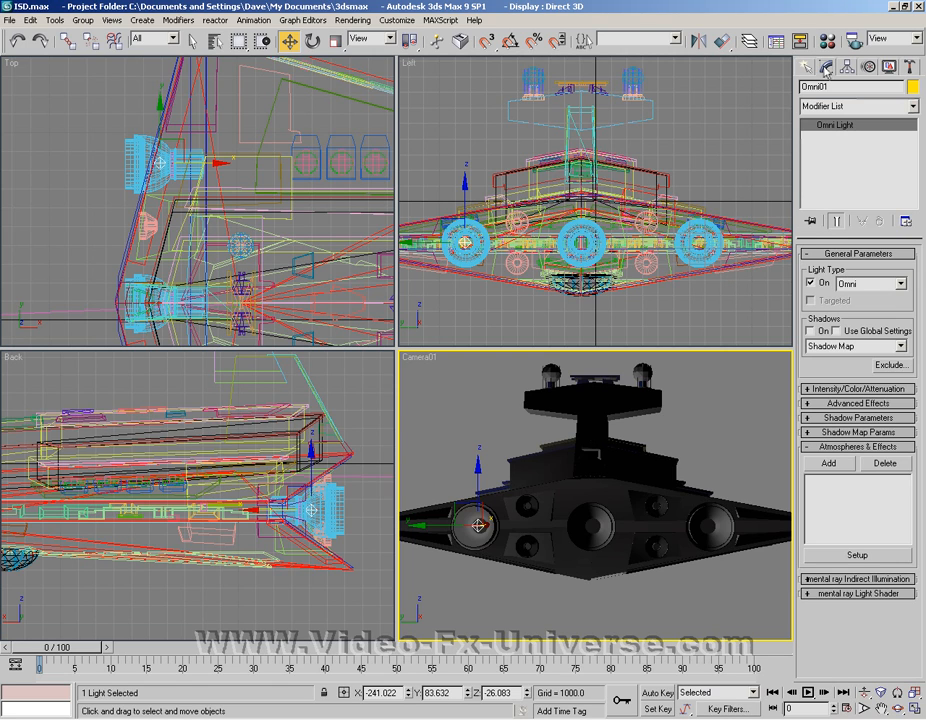
click(887, 367)
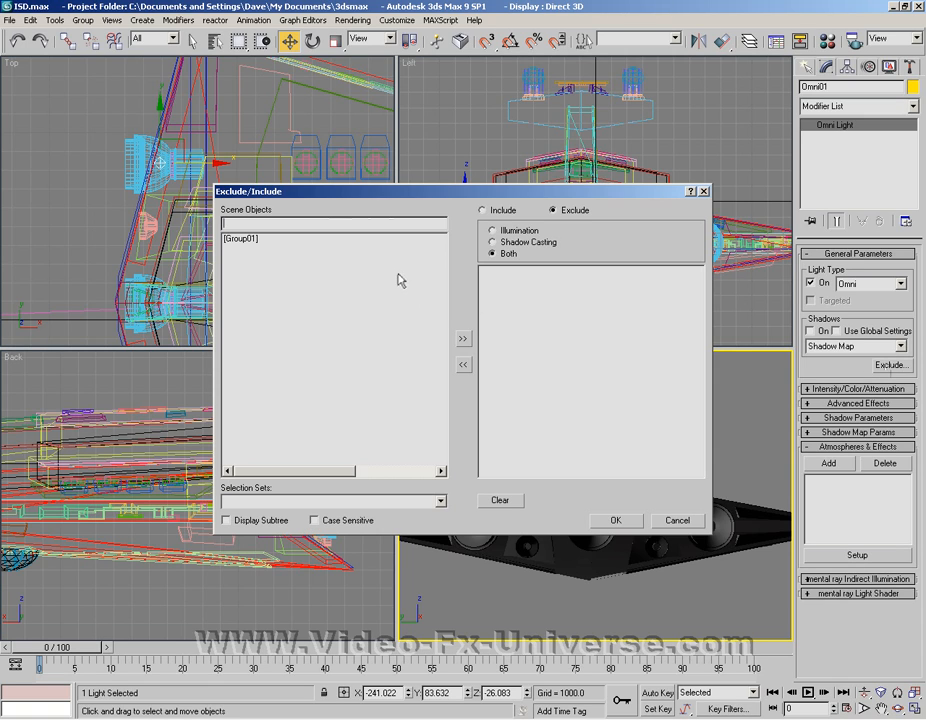
click(256, 250)
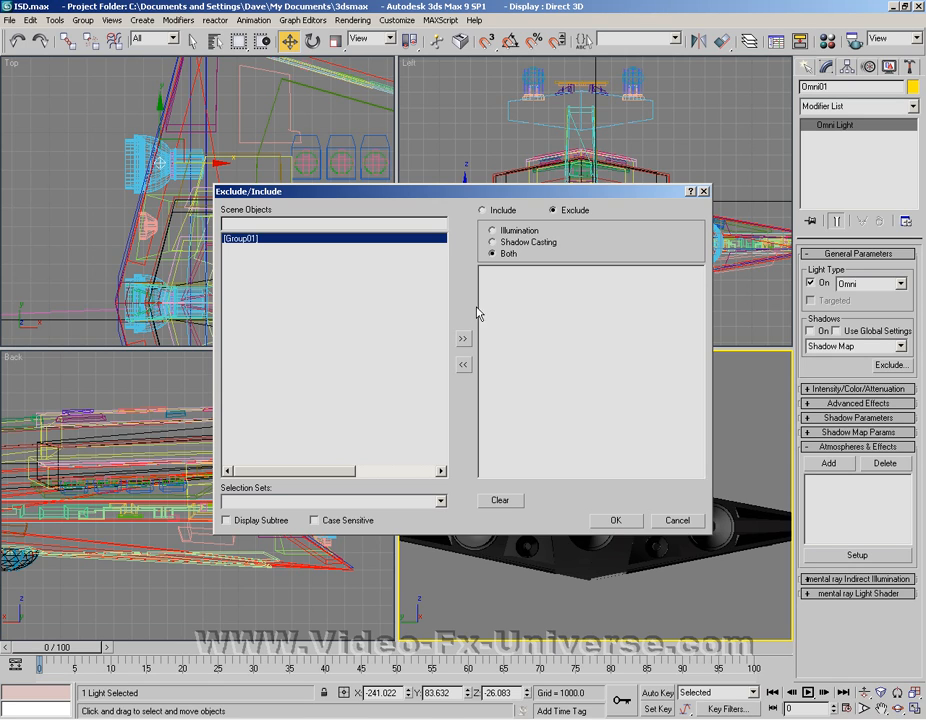
click(462, 341)
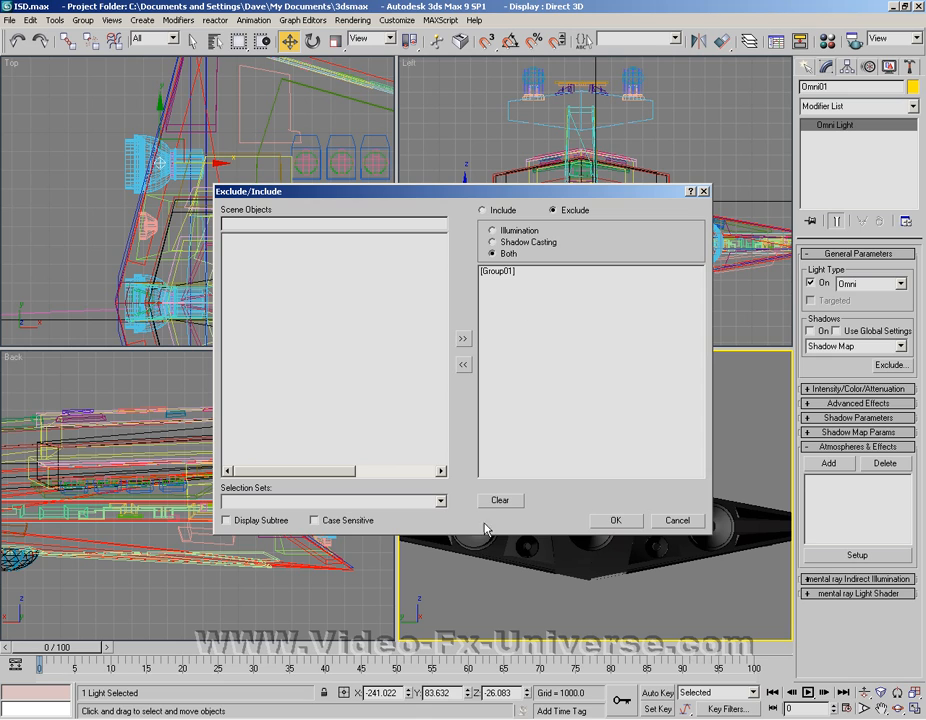
click(614, 520)
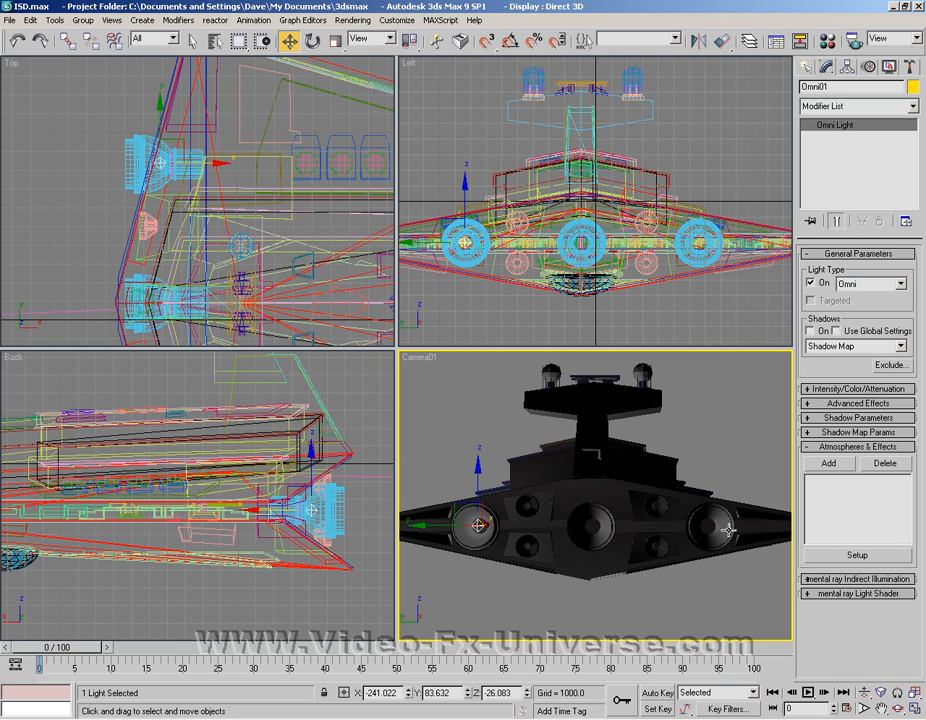
Add a new Lens Effects entry to the omni light and open its setup.
click(822, 446)
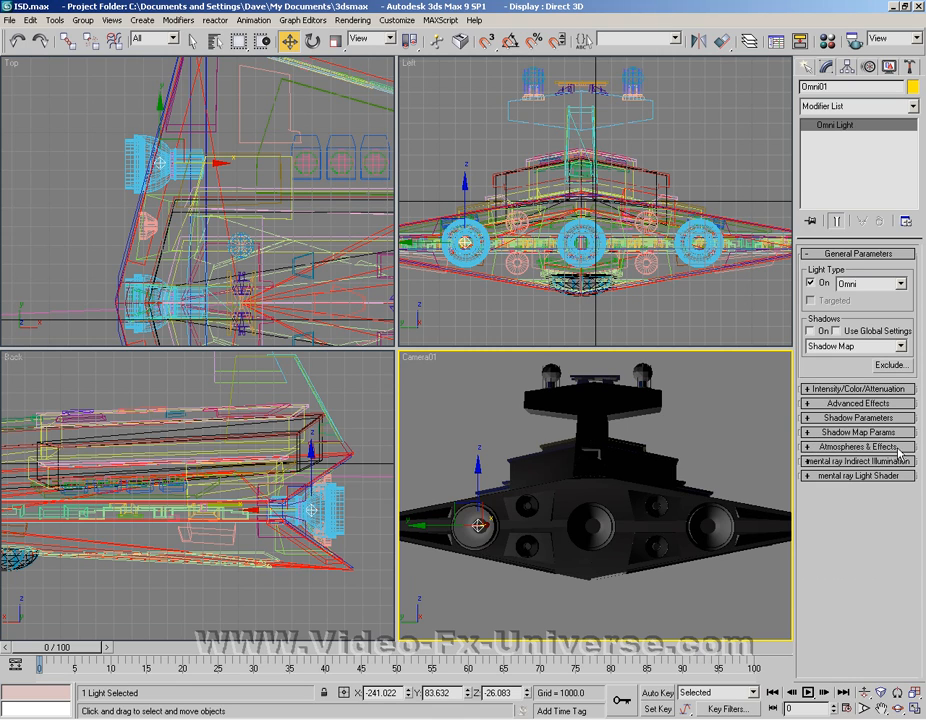
click(808, 448)
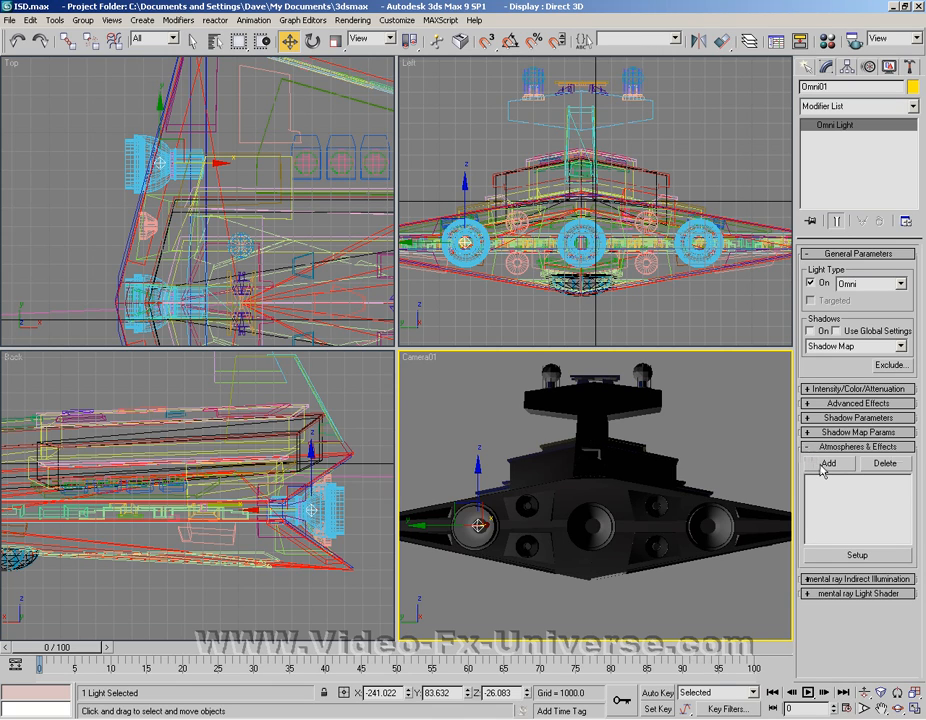
click(826, 464)
click(362, 309)
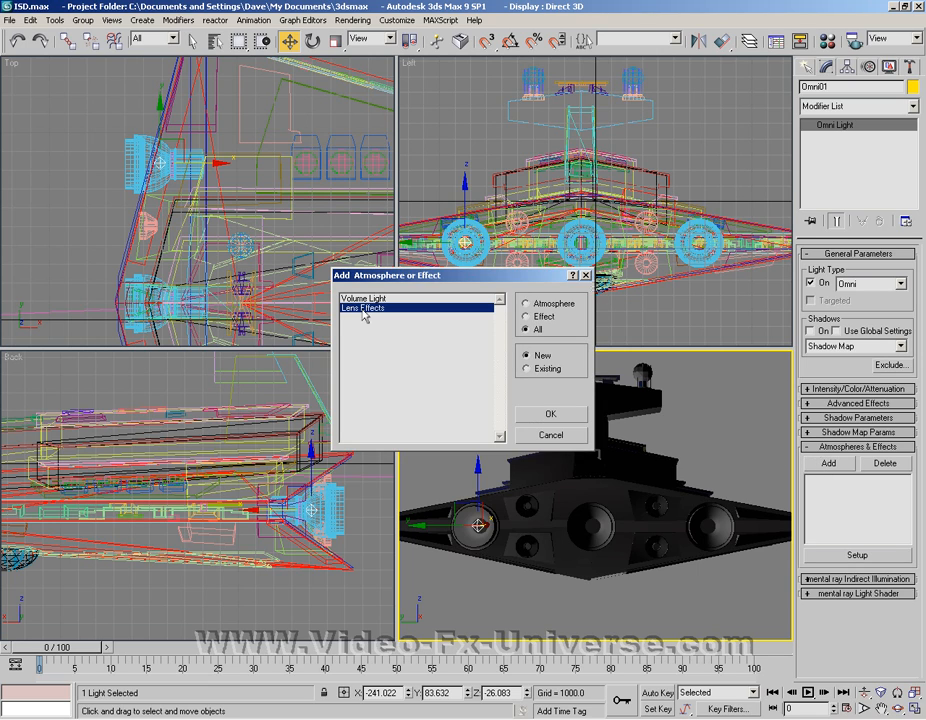
click(565, 413)
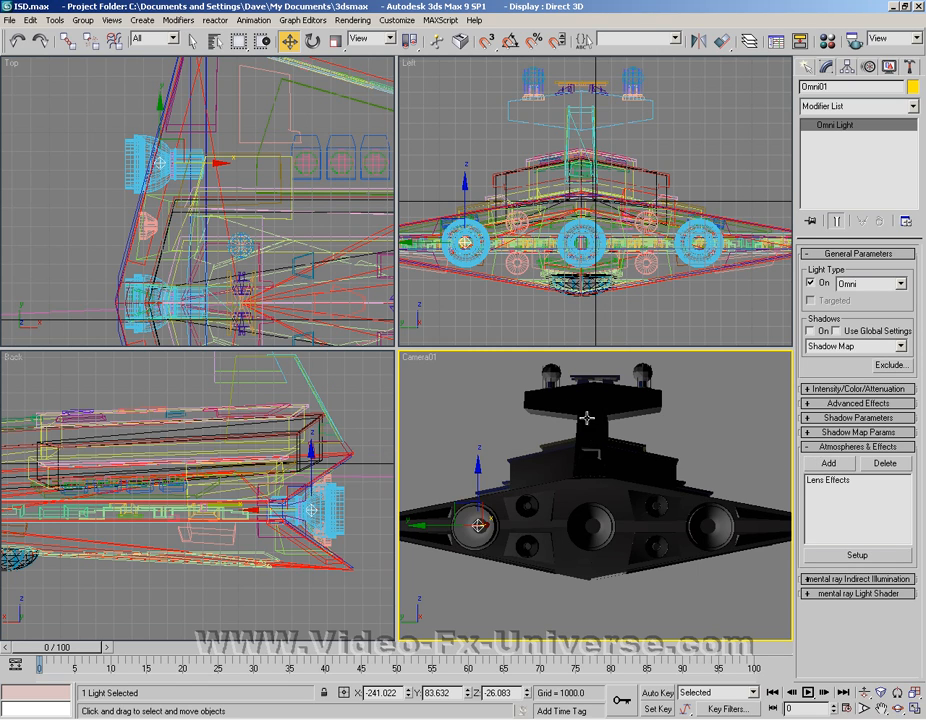
click(830, 481)
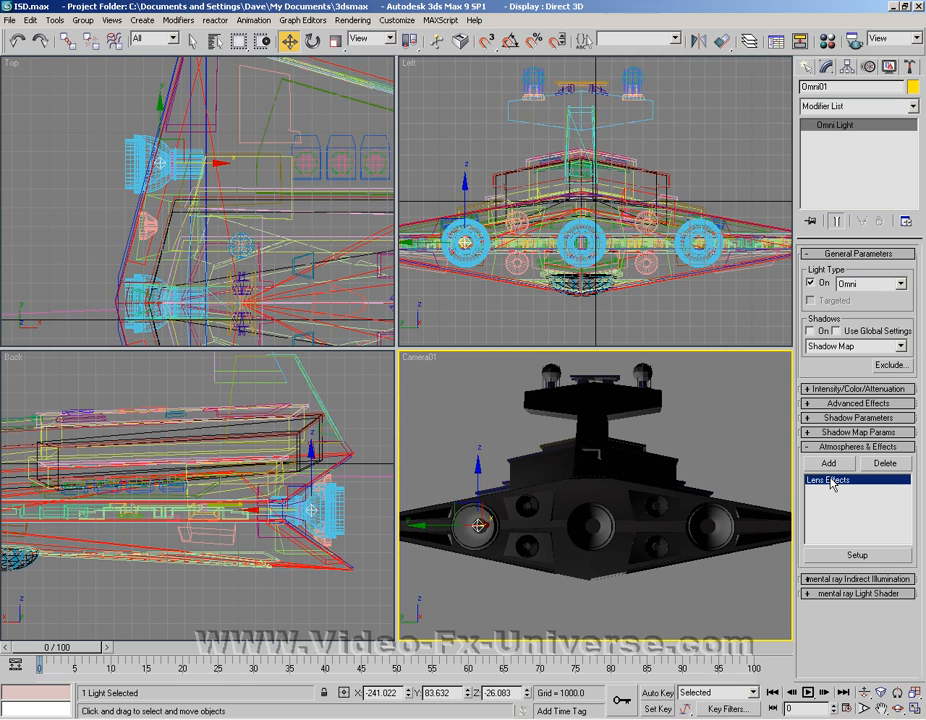
click(868, 555)
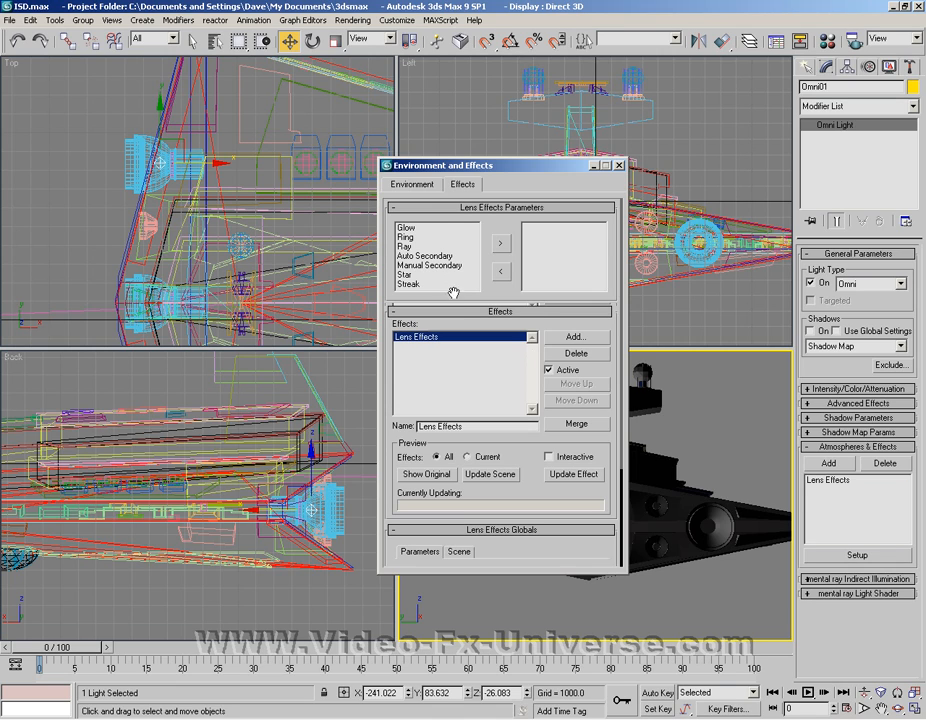
Add a Glow element to the lens effects and set its radial centre colour to light blue (RGB 81, 193, 235).
click(414, 229)
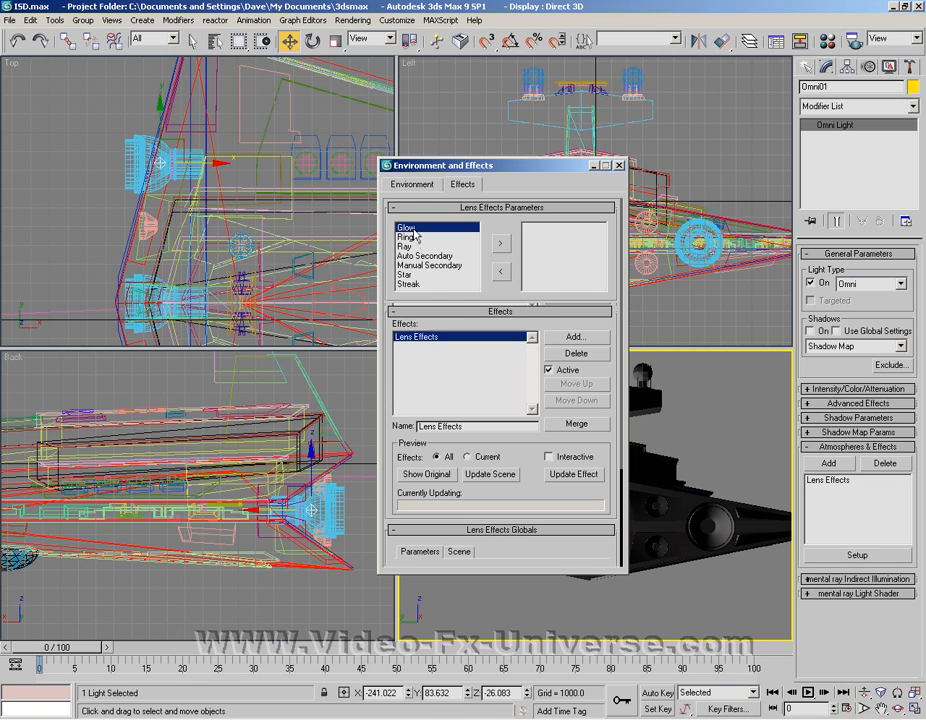
click(502, 245)
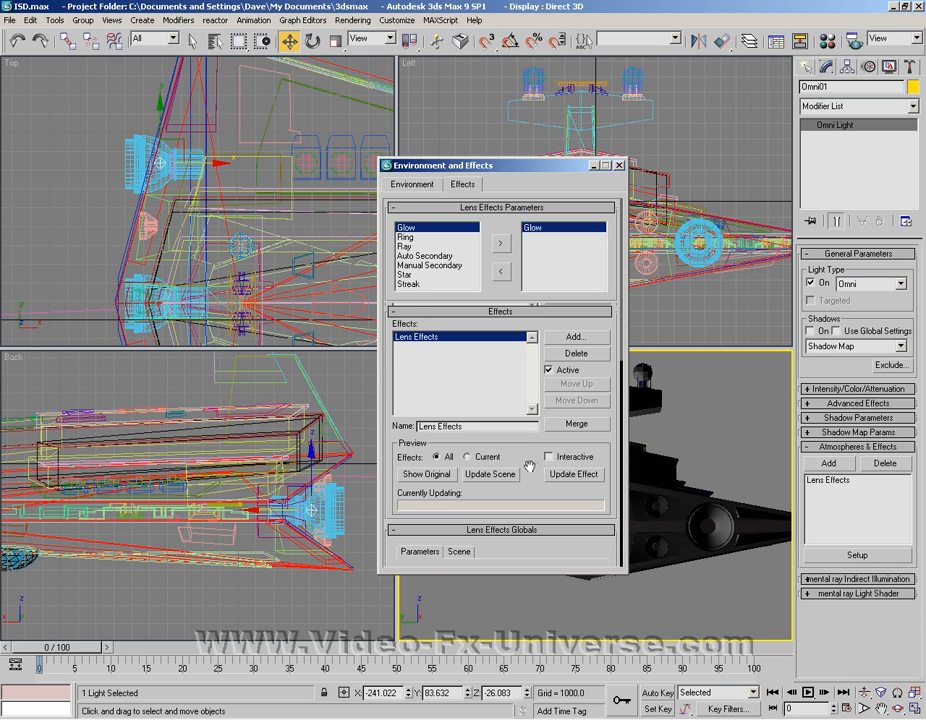
drag(529, 466, 520, 55)
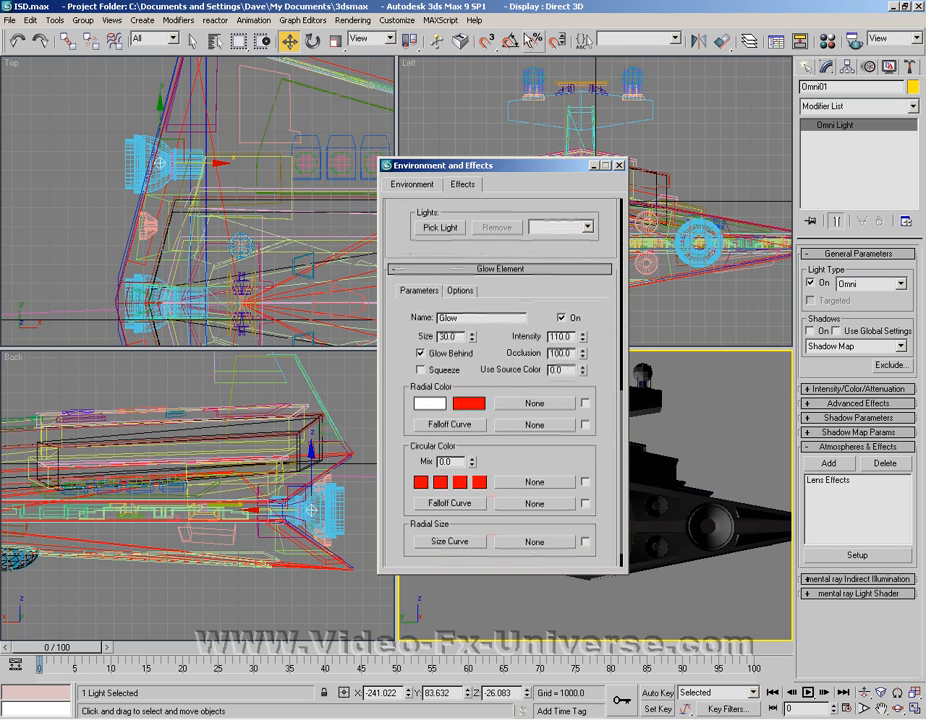
click(430, 404)
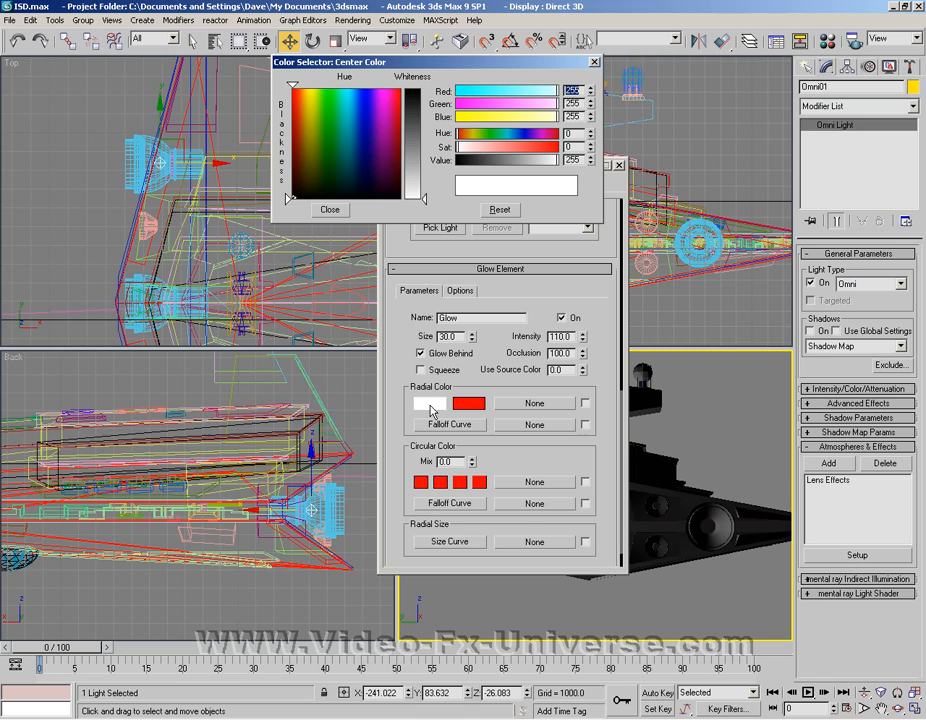
click(353, 103)
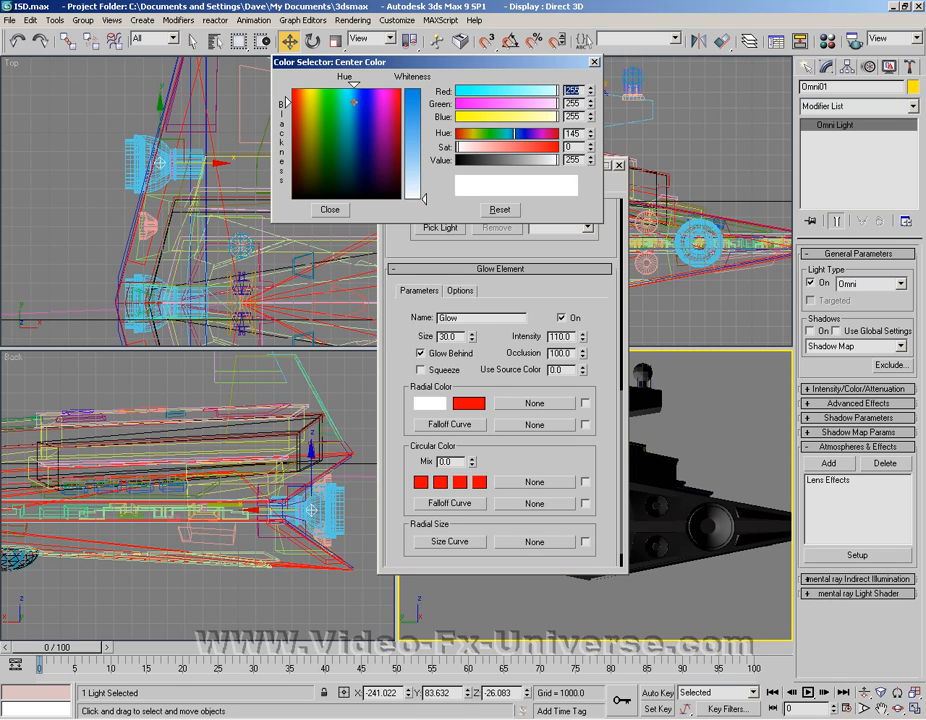
drag(354, 102, 355, 102)
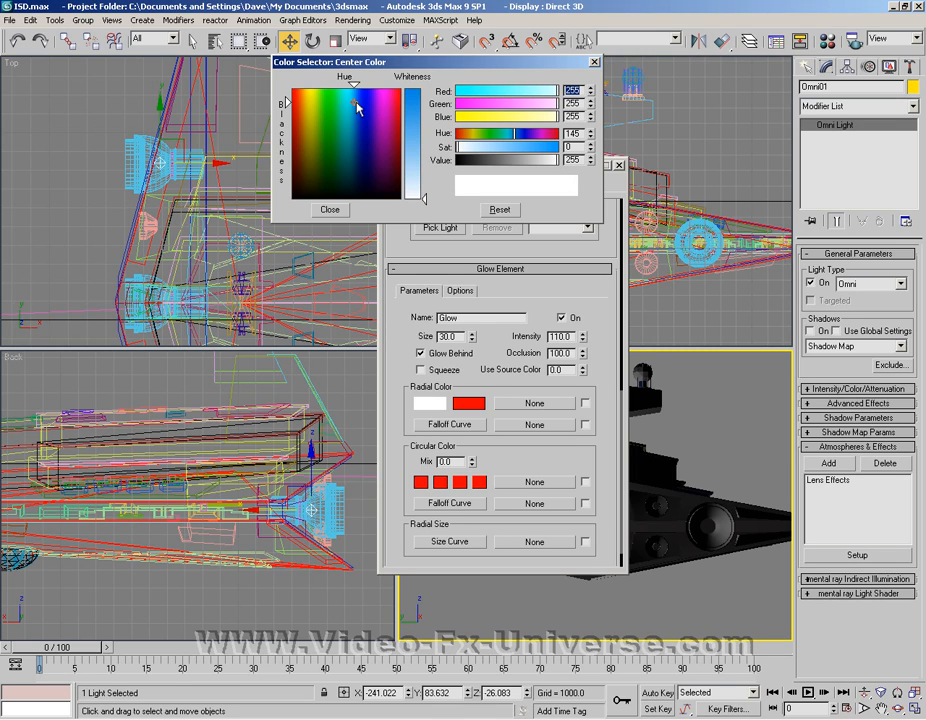
drag(424, 198, 424, 124)
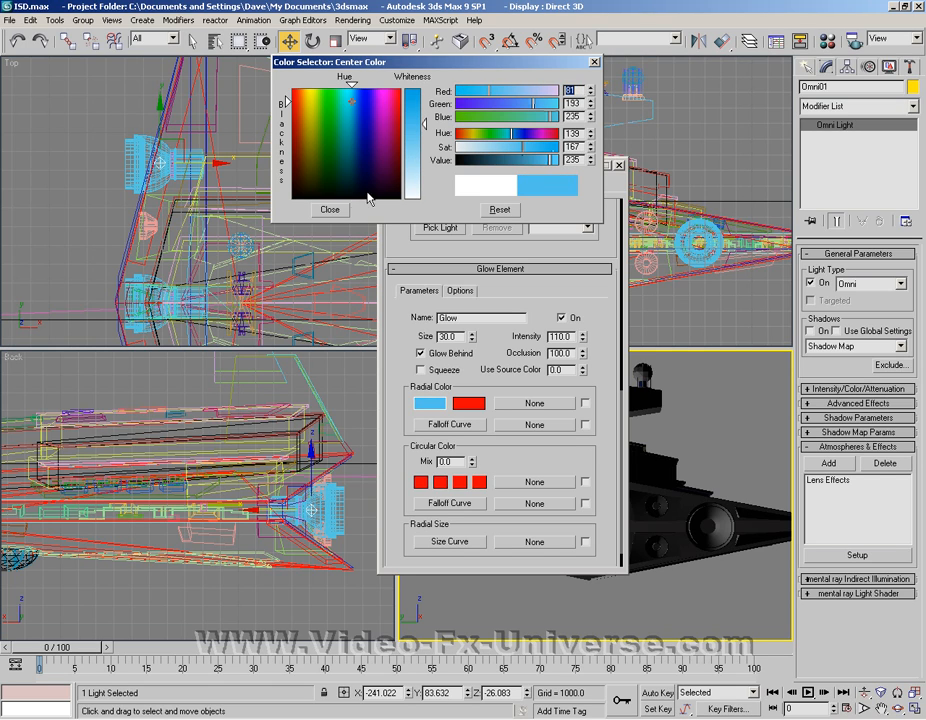
click(334, 210)
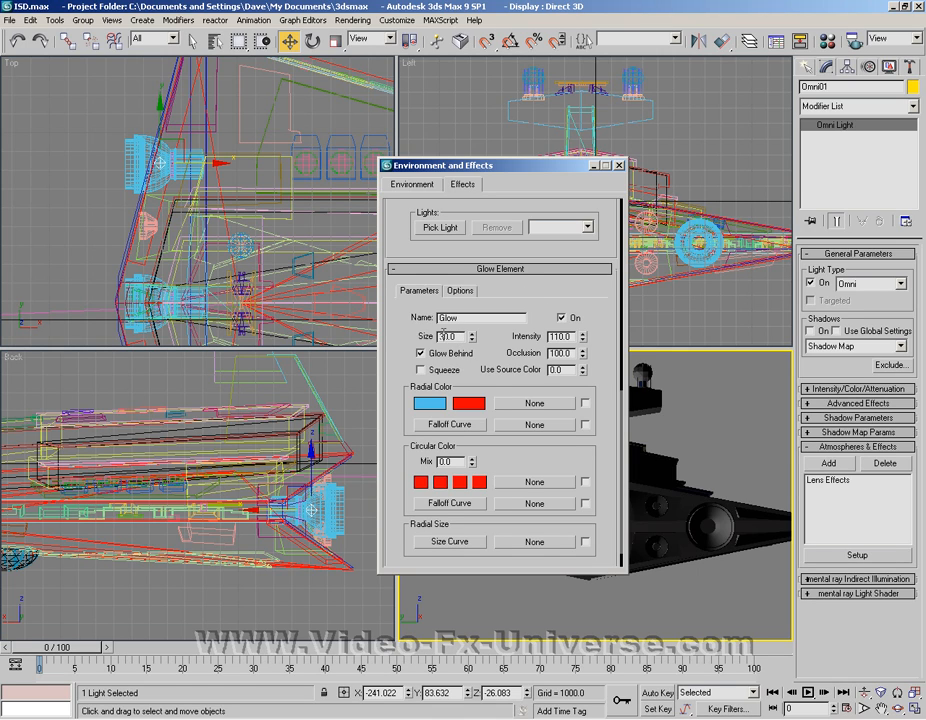
Set the glow size to 6 and update the scene to preview the effect, then minimize the effects settings.
text(6)
drag(591, 305, 606, 627)
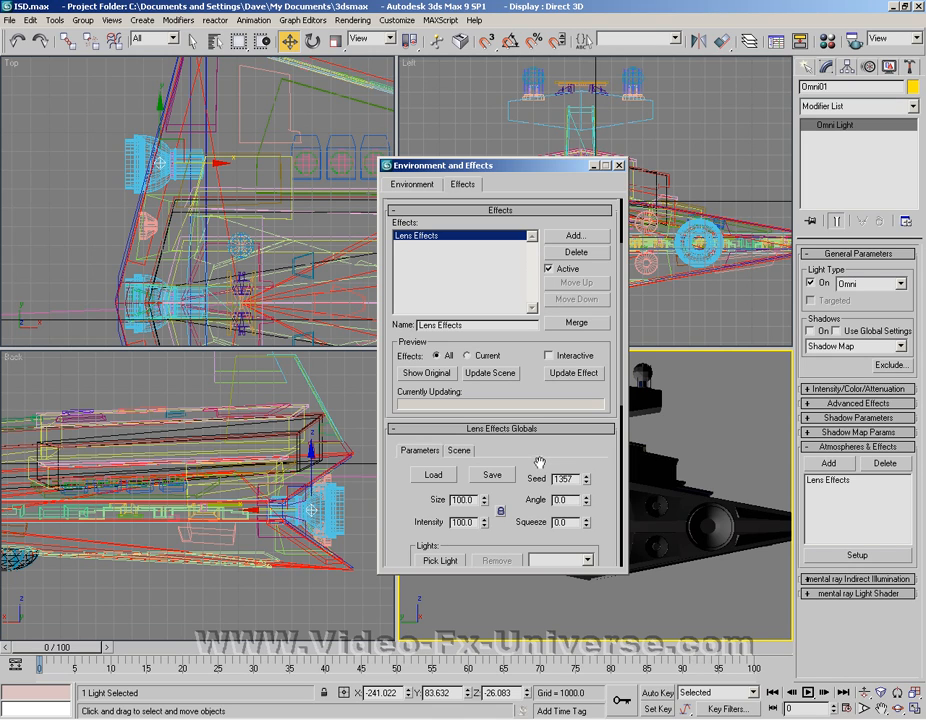
click(495, 377)
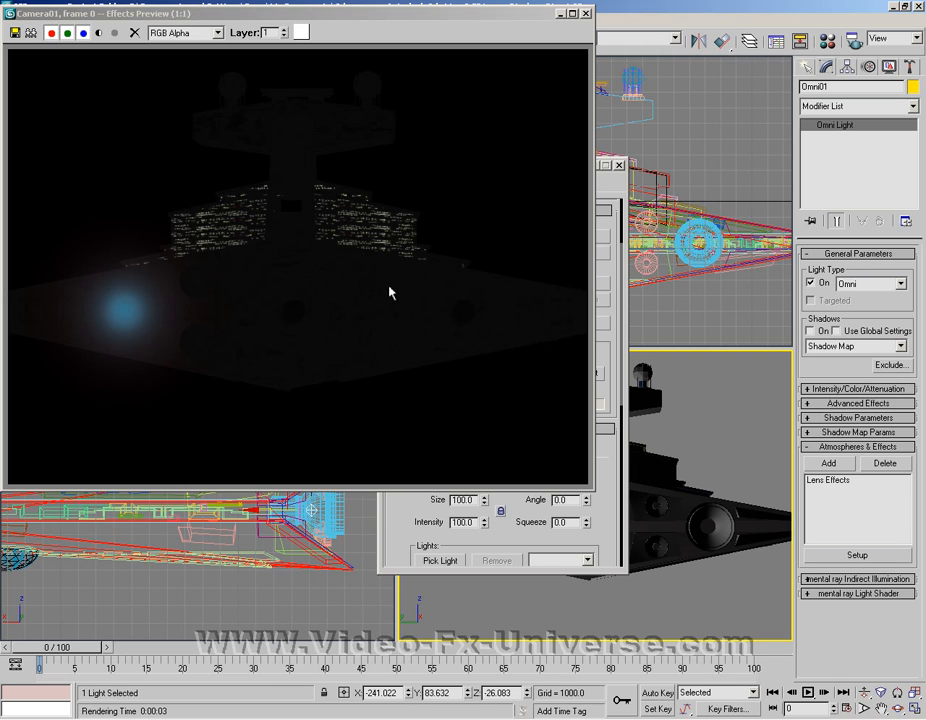
click(586, 14)
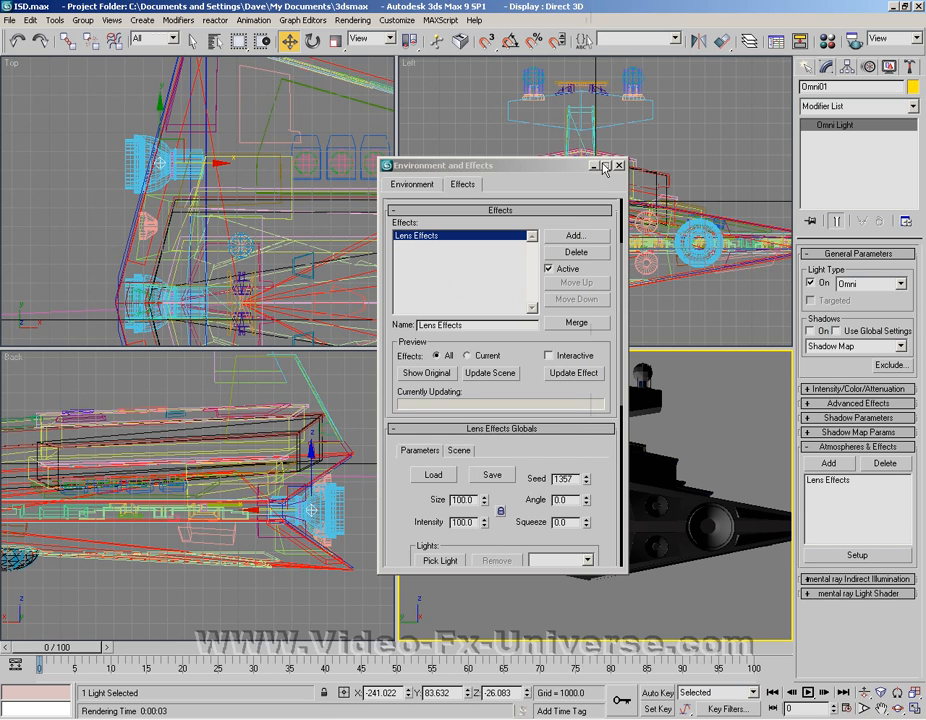
click(604, 165)
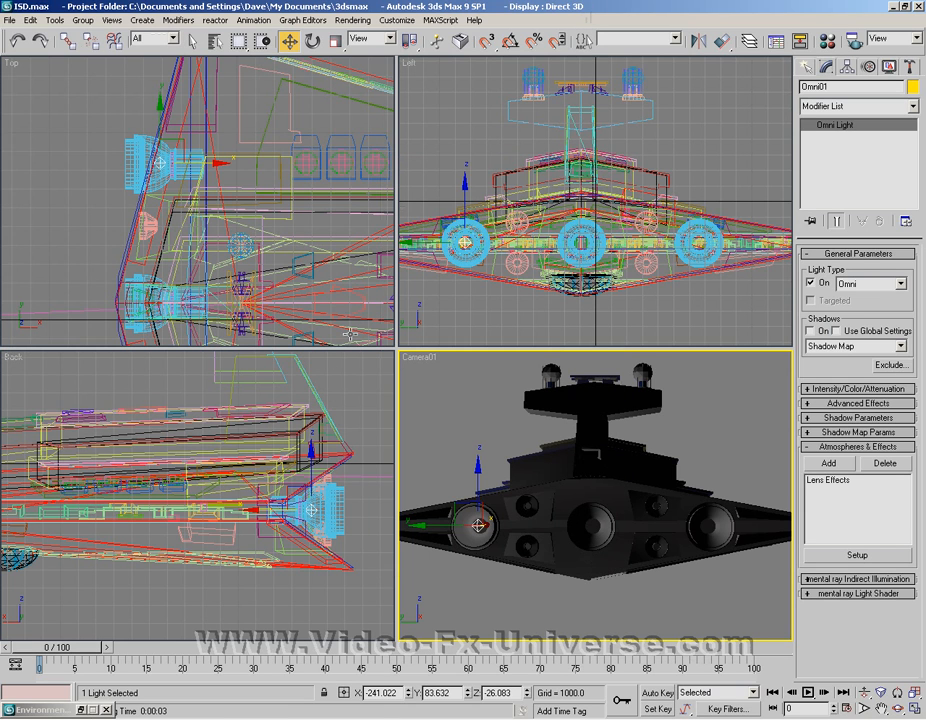
Create a target spotlight in the Back view, behind and above the ship at about X -822, Z 460, aimed at the ship's nose.
click(866, 693)
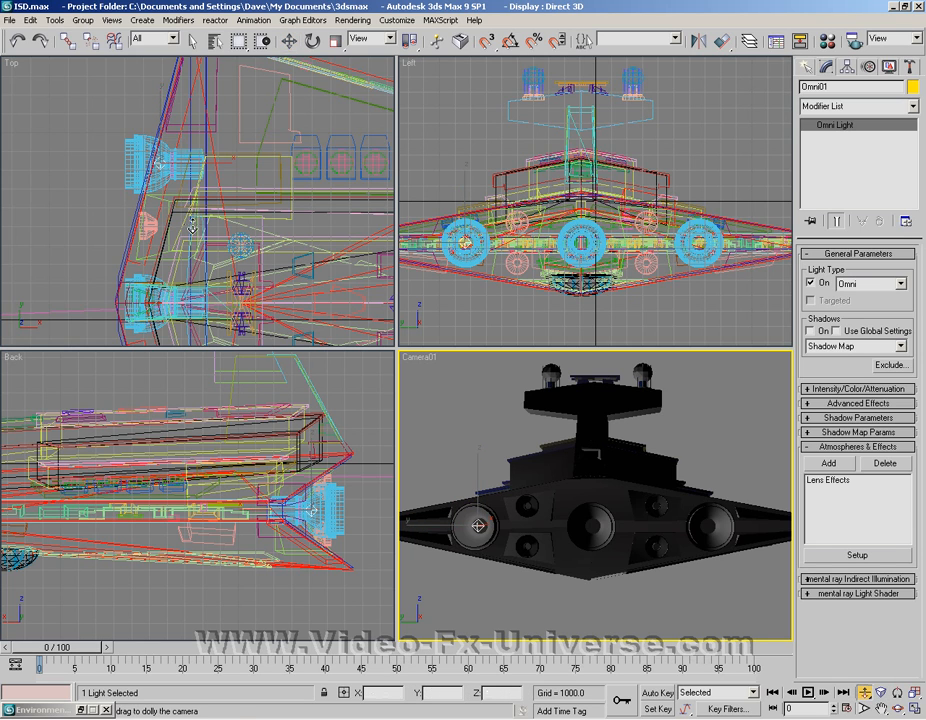
drag(168, 197, 278, 377)
click(259, 422)
drag(259, 422, 325, 590)
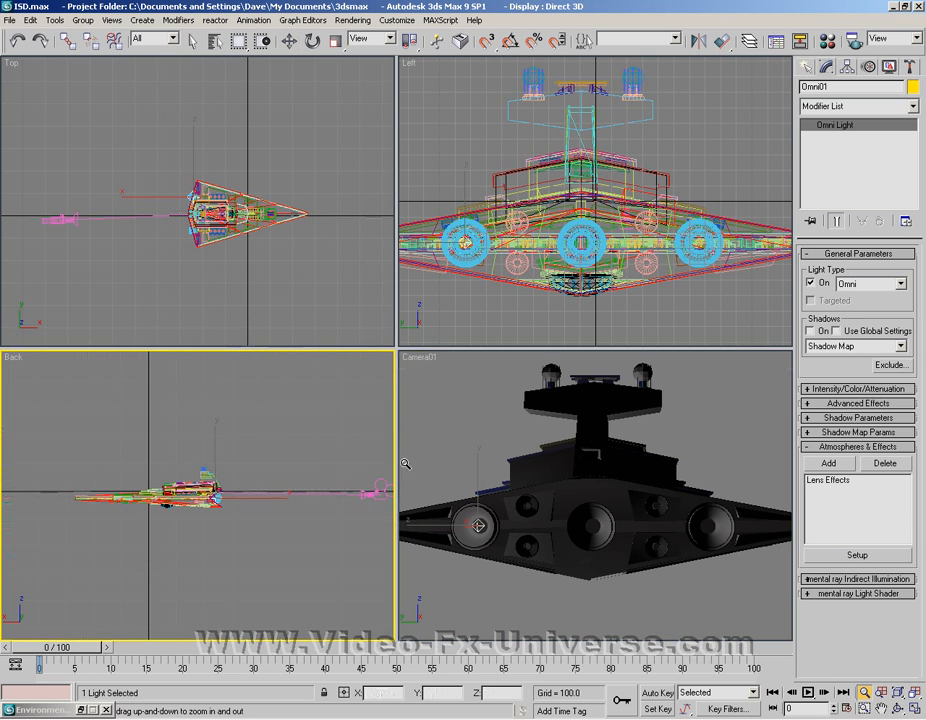
drag(494, 241, 559, 373)
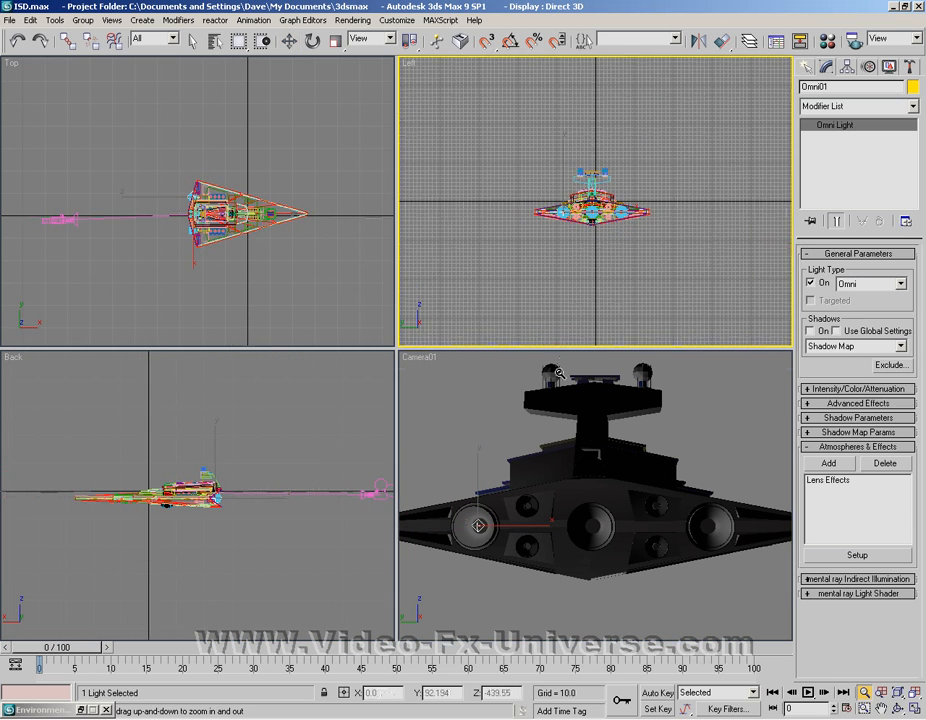
click(142, 20)
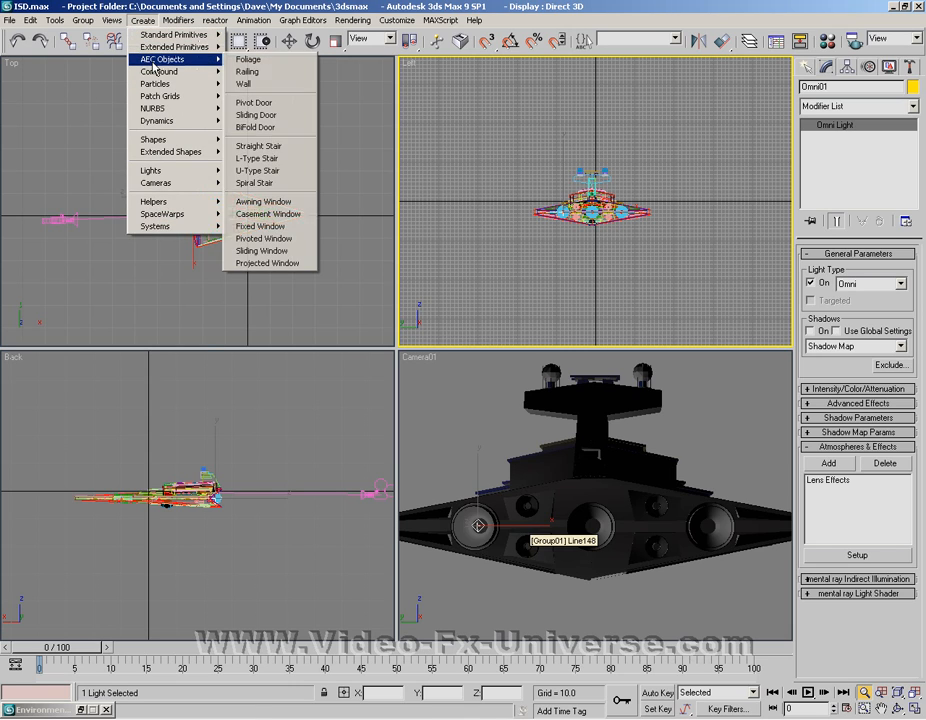
mouse_move(182, 171)
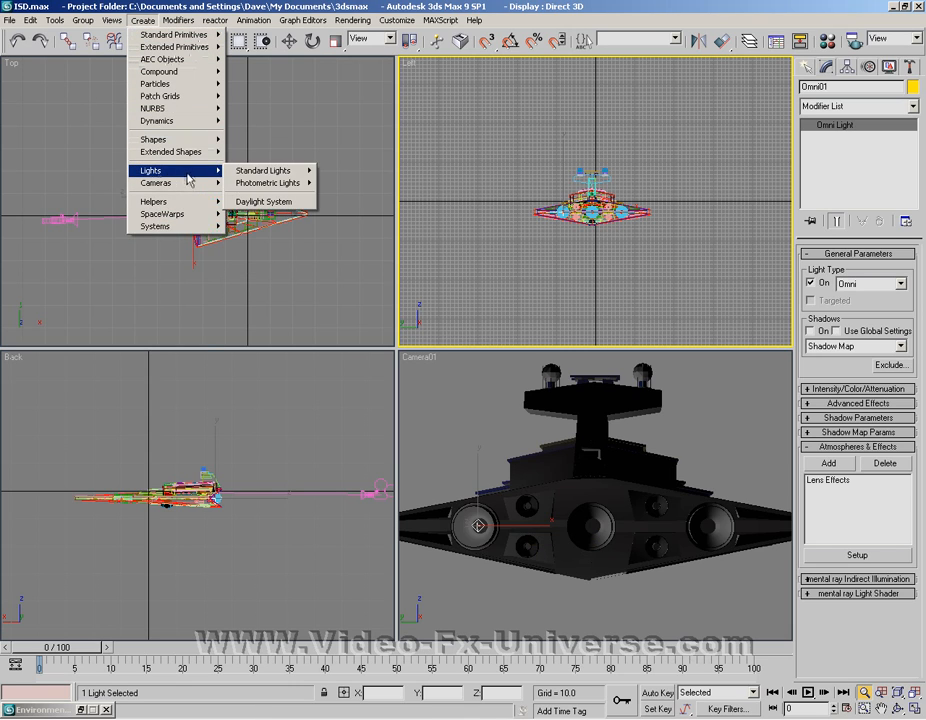
mouse_move(277, 186)
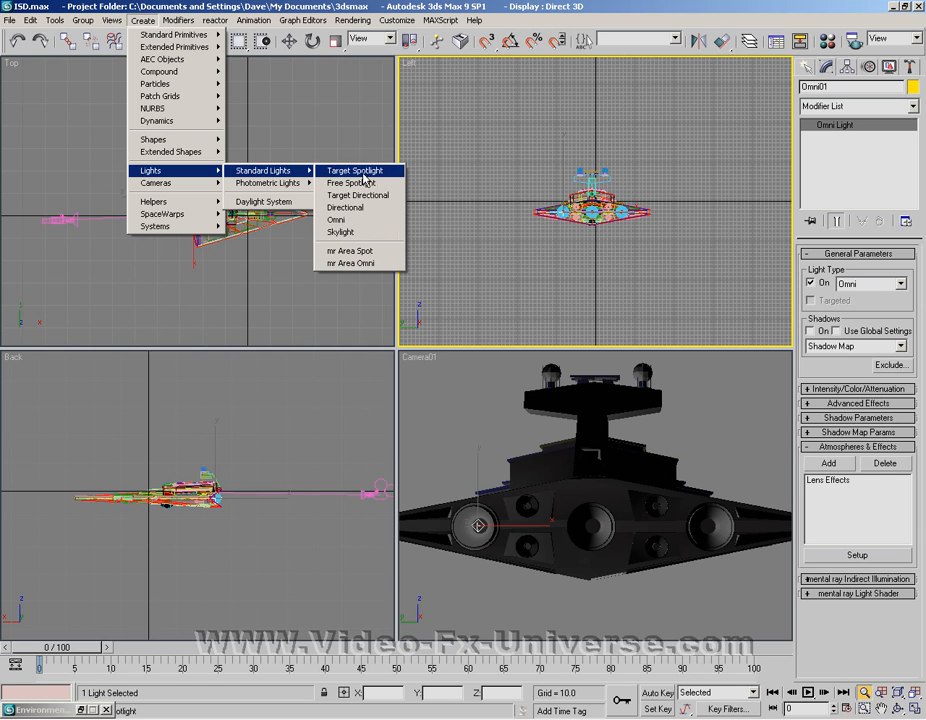
click(355, 171)
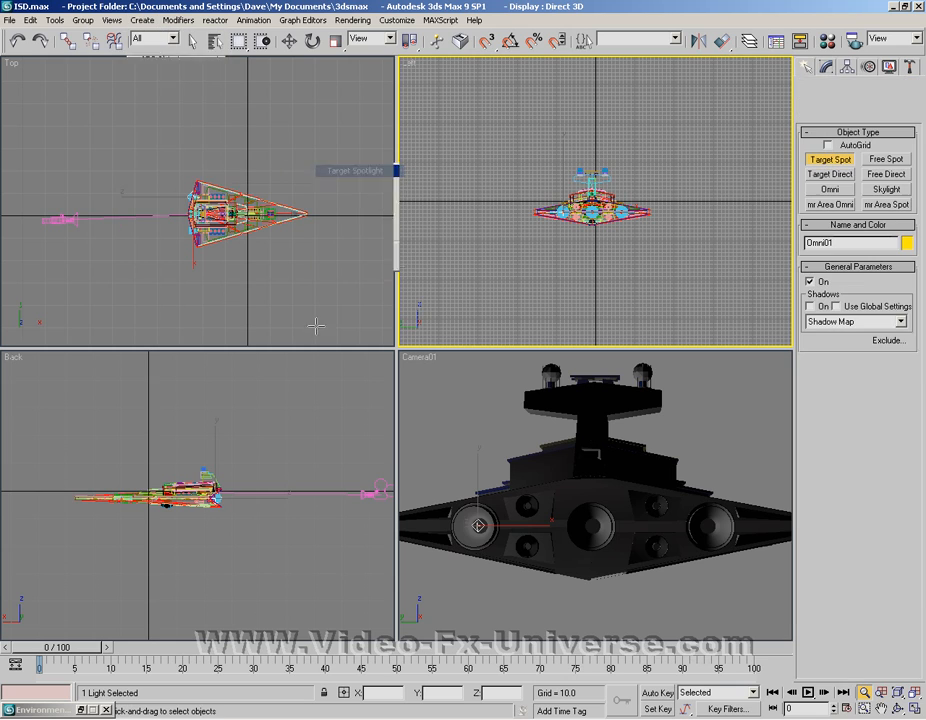
drag(367, 369, 80, 500)
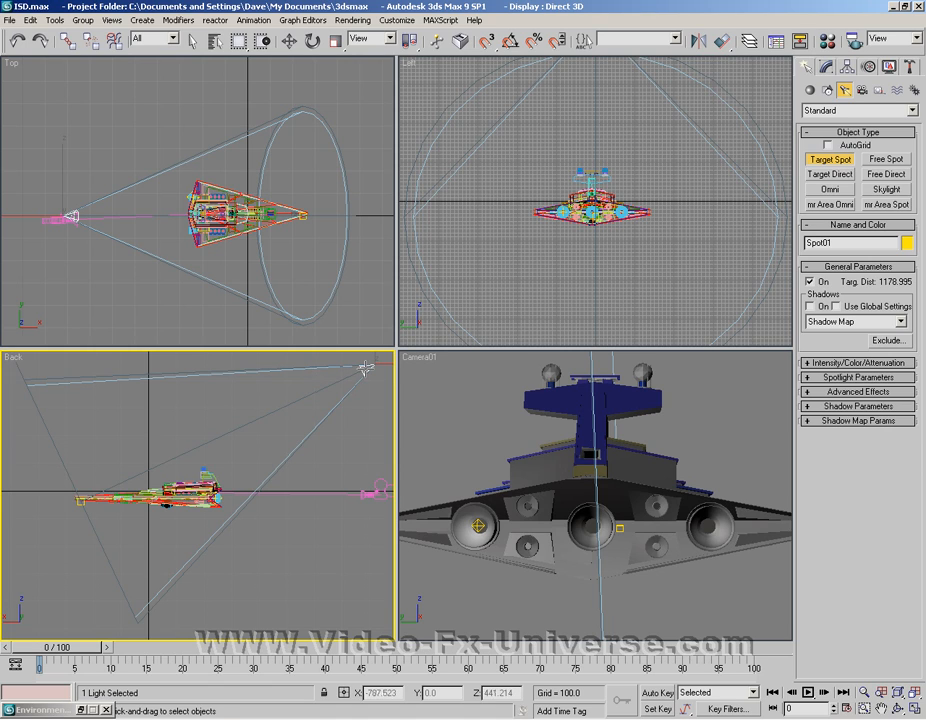
Turn on shadow casting for Spot01 in the Light Lister.
key(w)
right_click(365, 369)
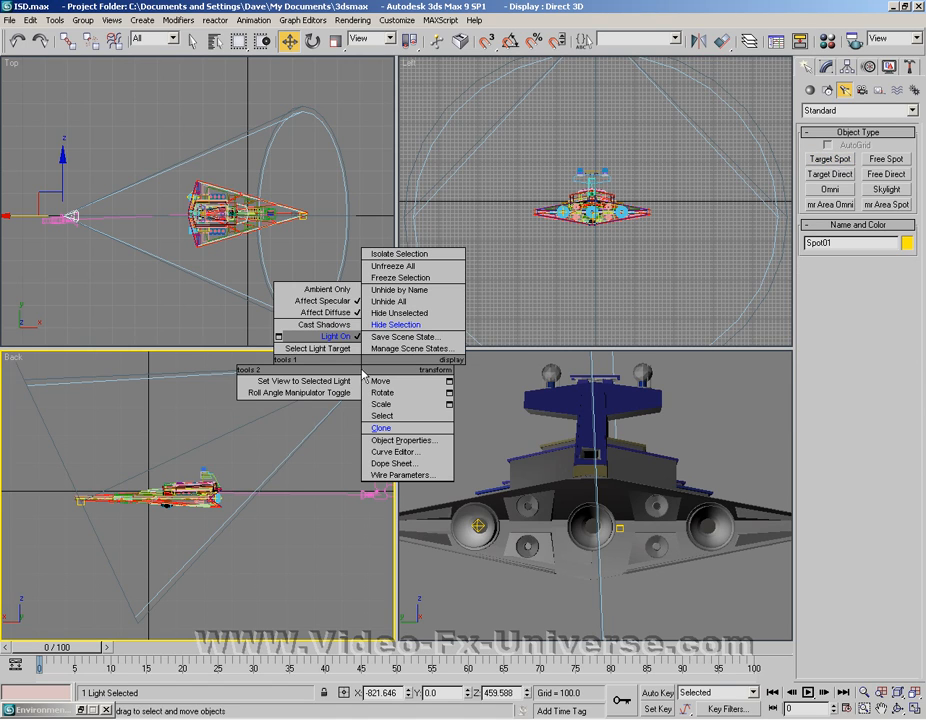
click(279, 337)
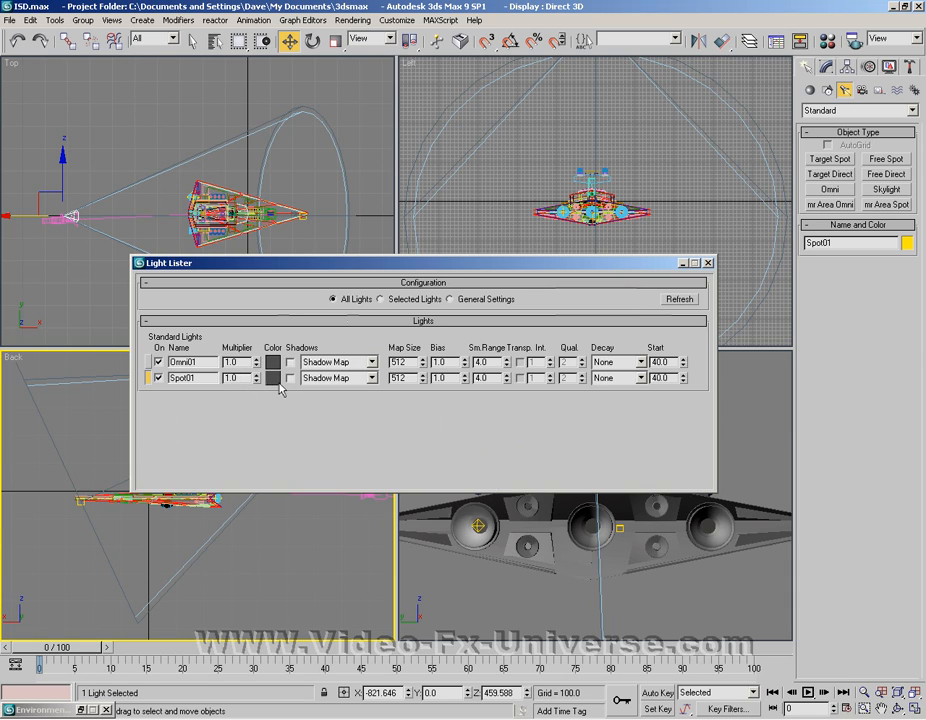
click(290, 379)
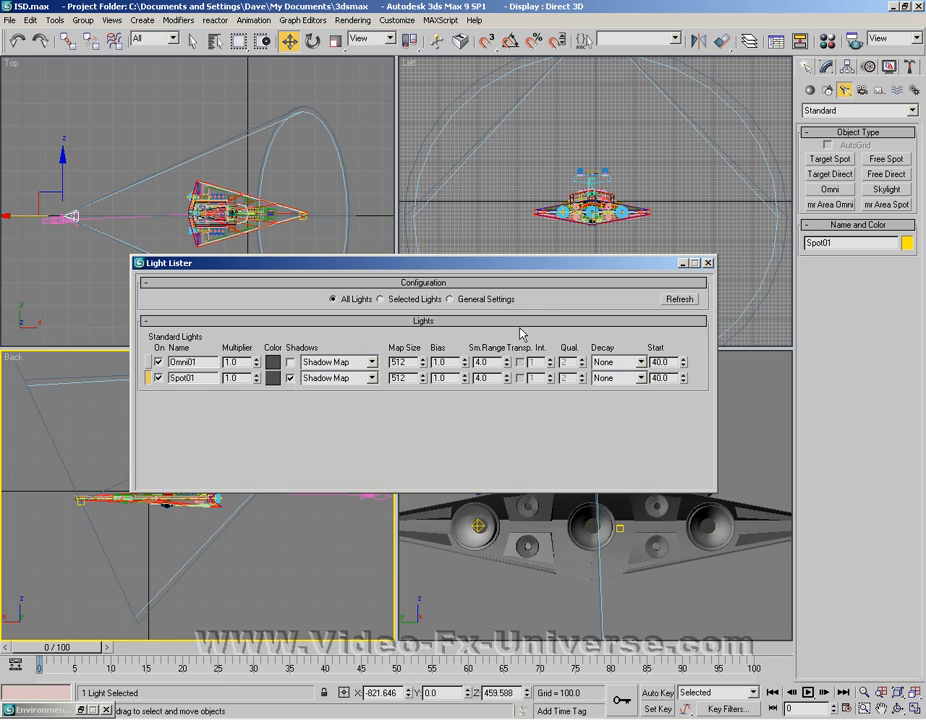
click(707, 263)
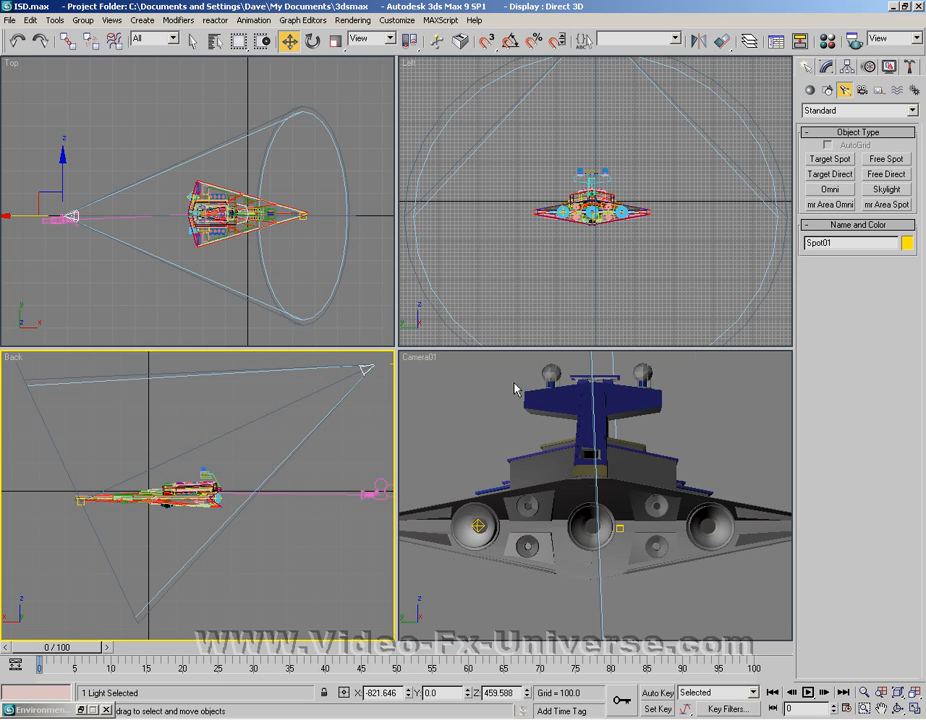
Render the Camera01 view as a single 800x600 frame to check the engine glow and spotlight.
right_click(511, 381)
click(355, 20)
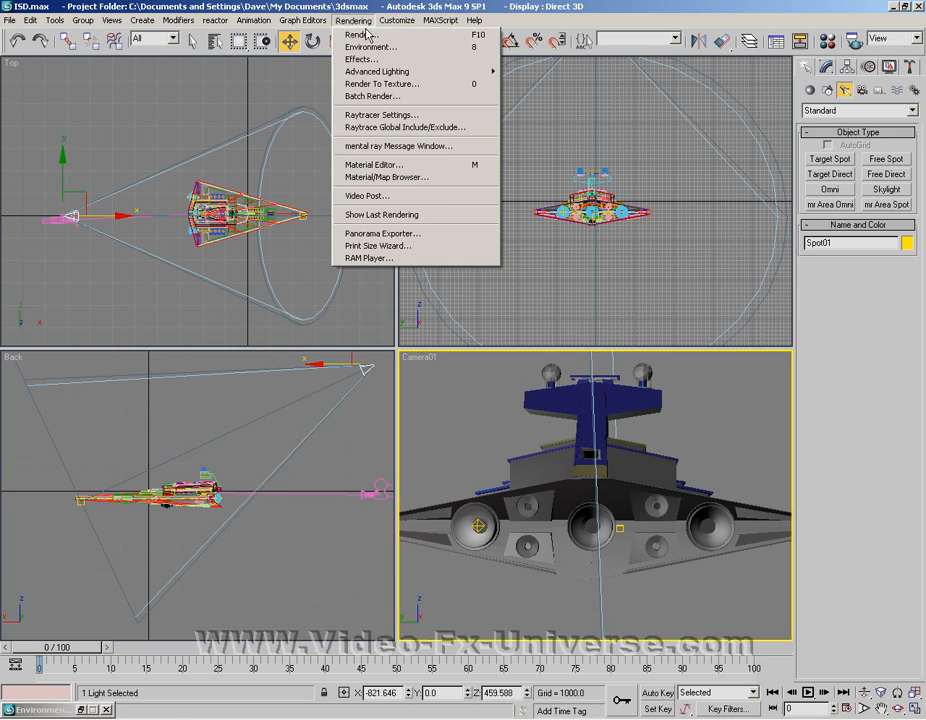
click(362, 35)
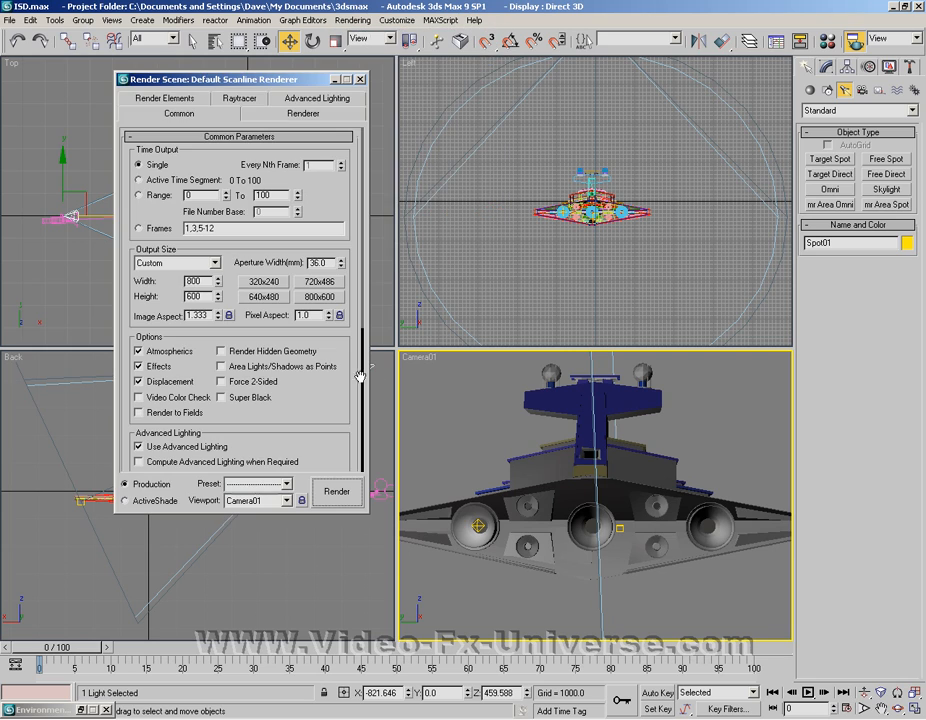
click(336, 491)
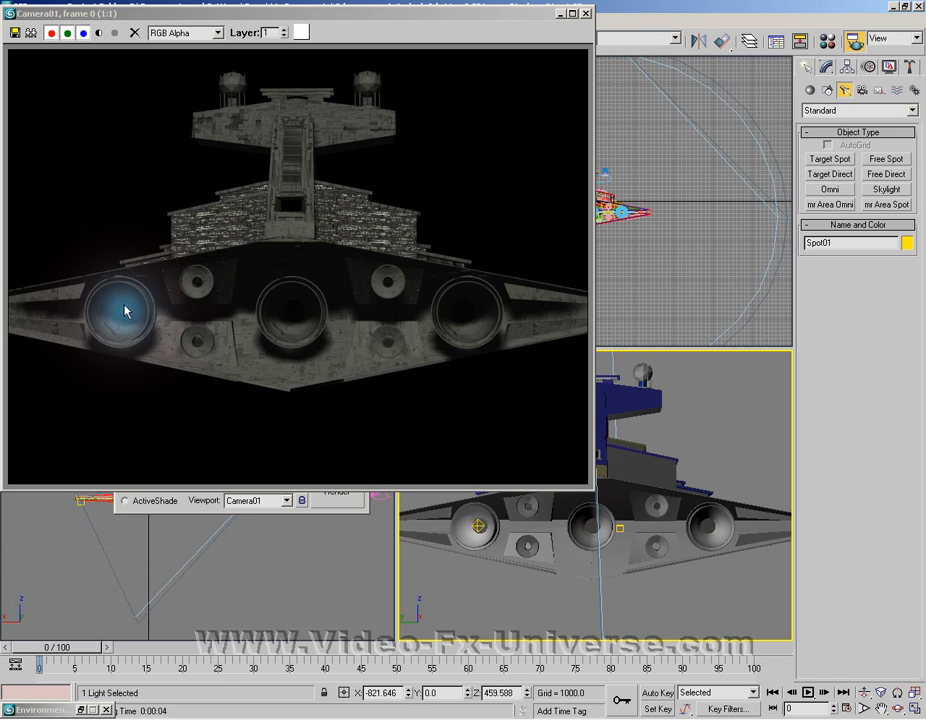
click(587, 14)
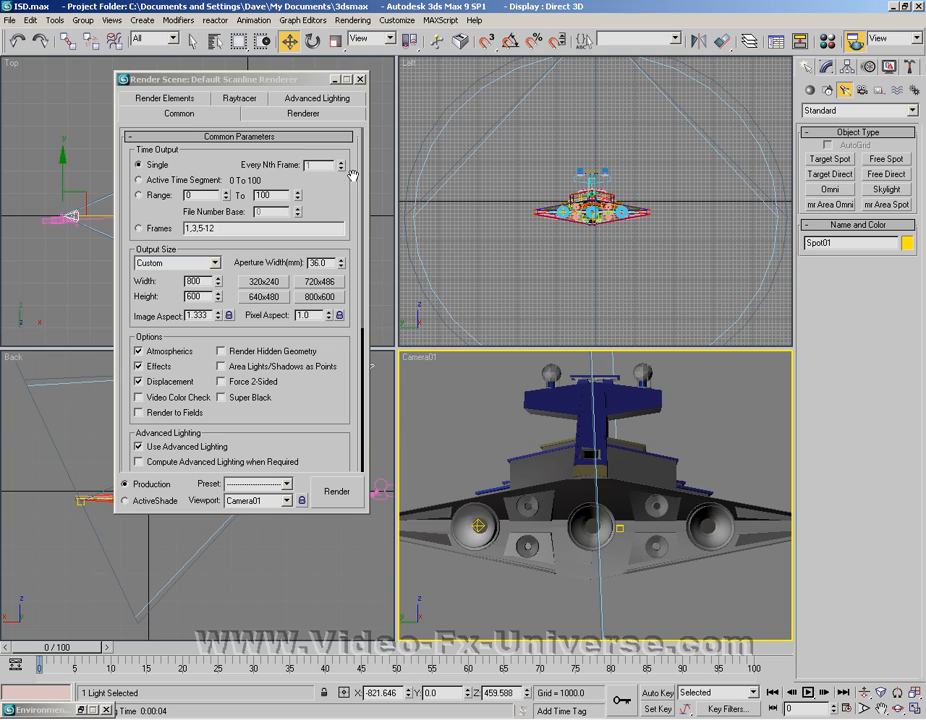
click(360, 80)
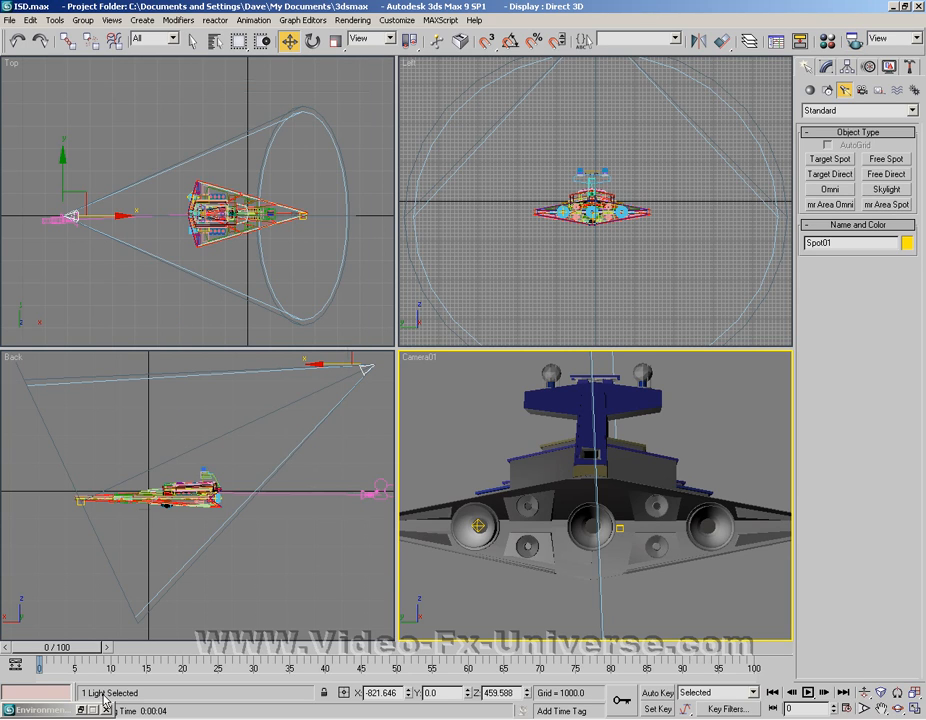
Restore the minimized lens effects settings and make the Camera01 view active.
click(84, 709)
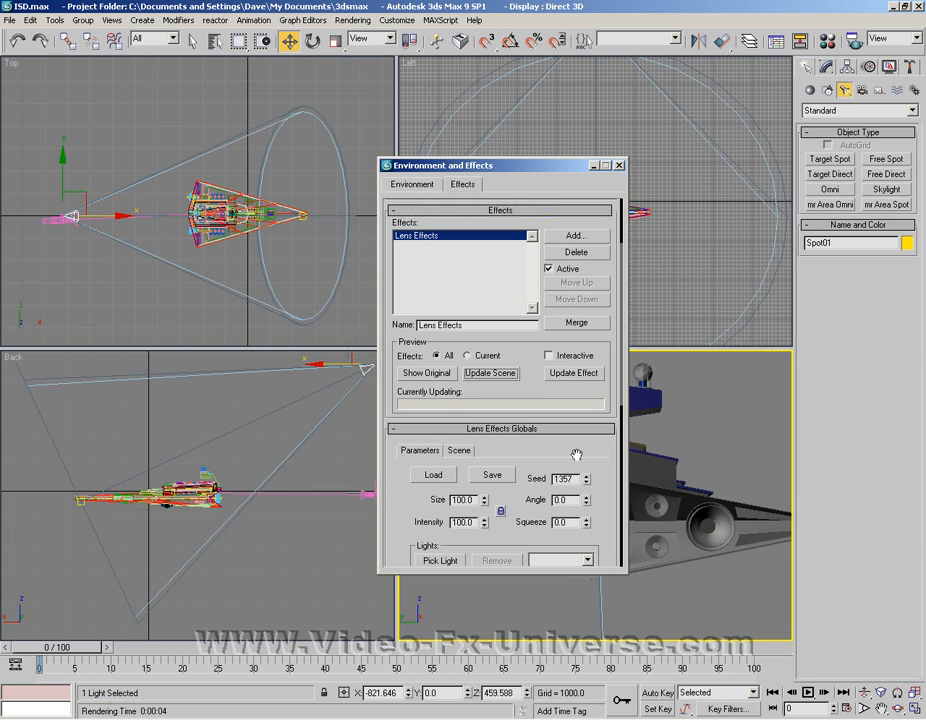
drag(576, 455, 558, 275)
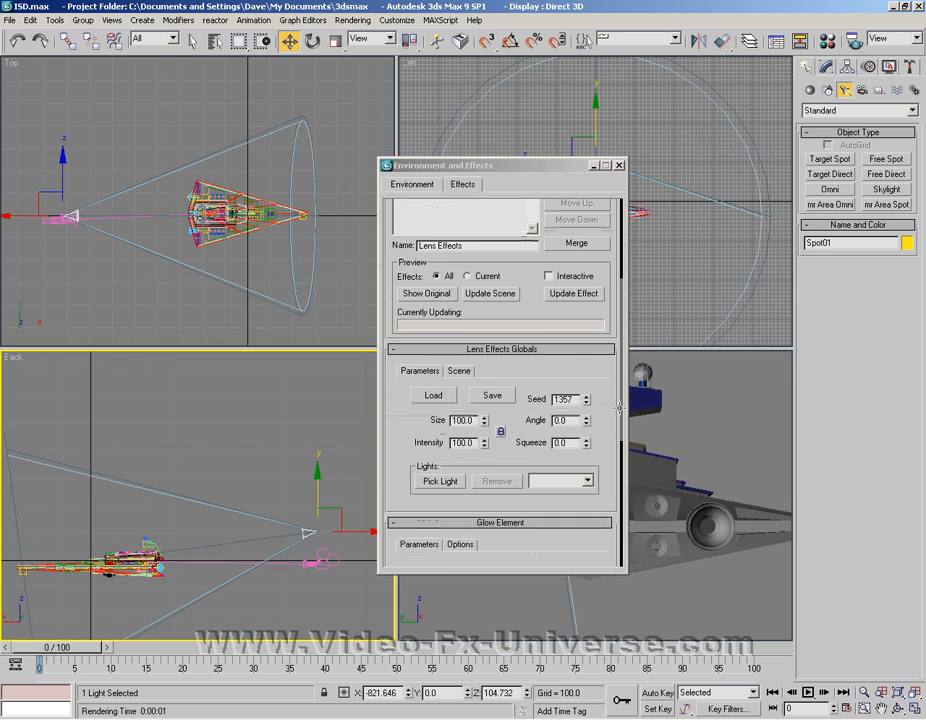
right_click(676, 393)
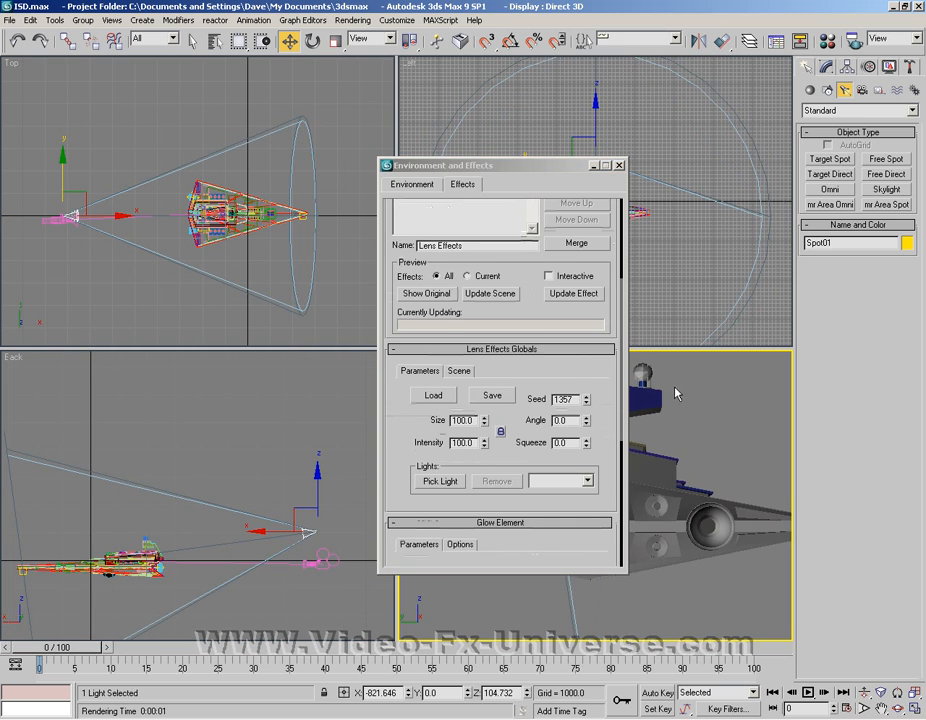